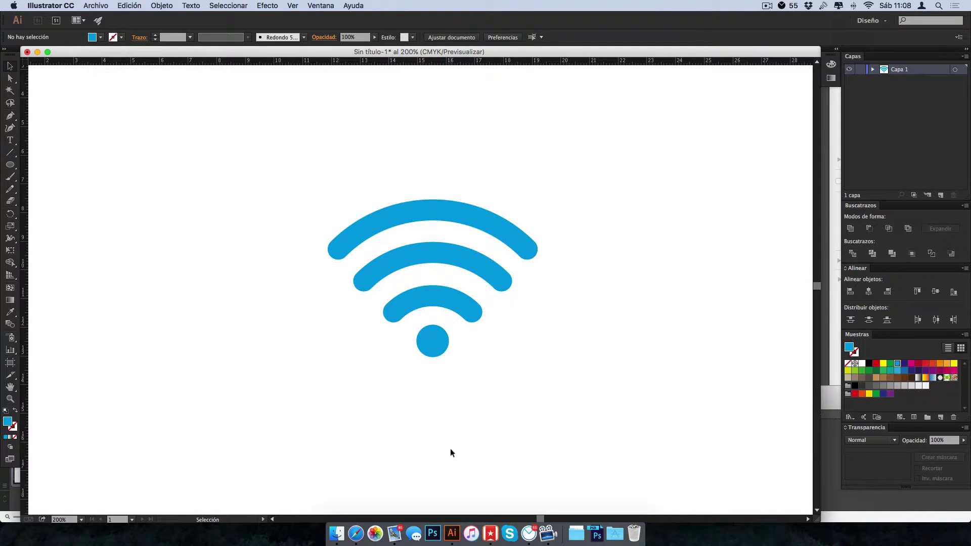
Check the blue Wi-Fi icon in Outline view, then return to preview and deselect it.
{"action": "left_click", "coordinate": [401, 216]}
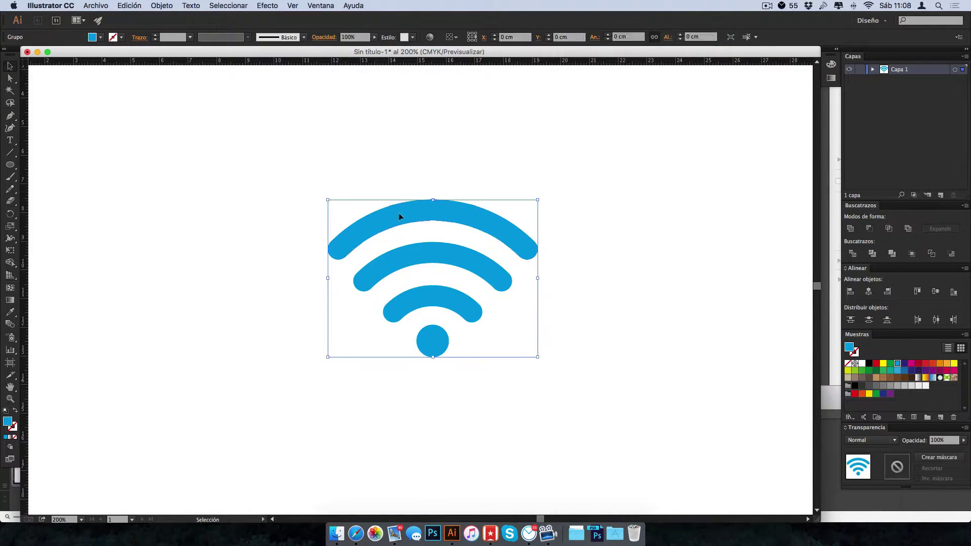
{"action": "key", "text": "ctrl+y"}
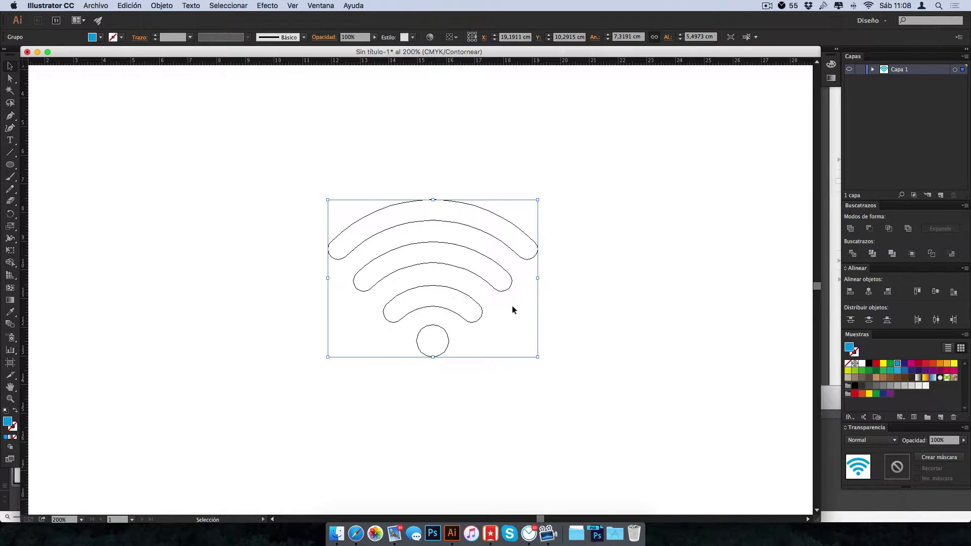
{"action": "key", "text": "ctrl+y"}
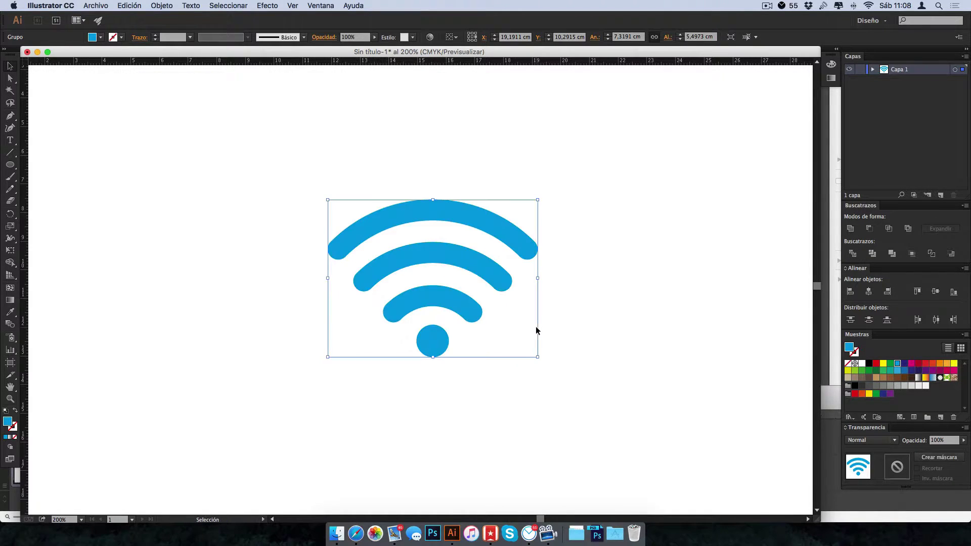
{"action": "left_click", "coordinate": [581, 256]}
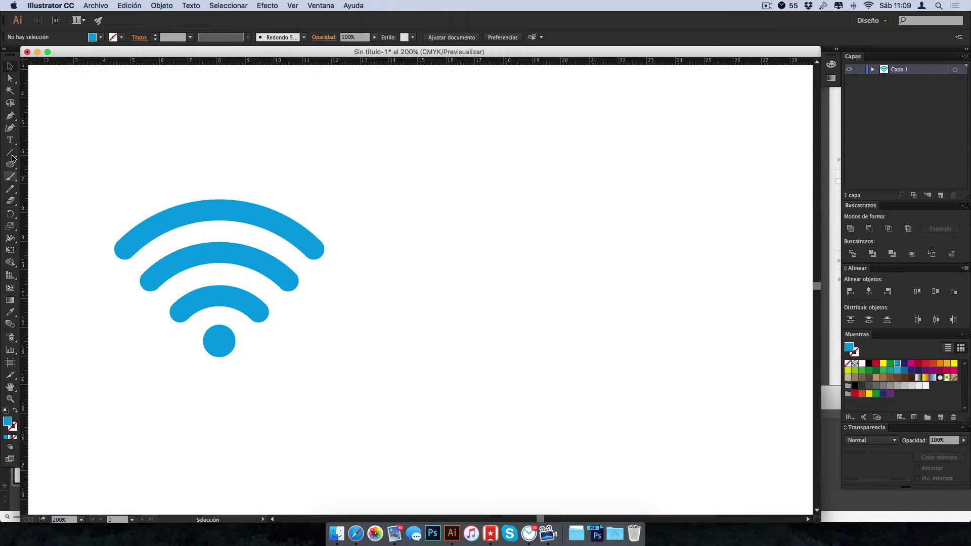
Draw an arc about 3.77 cm wide and tall to the right of the blue icon.
{"action": "left_click", "coordinate": [8, 158]}
{"action": "left_click", "coordinate": [11, 154]}
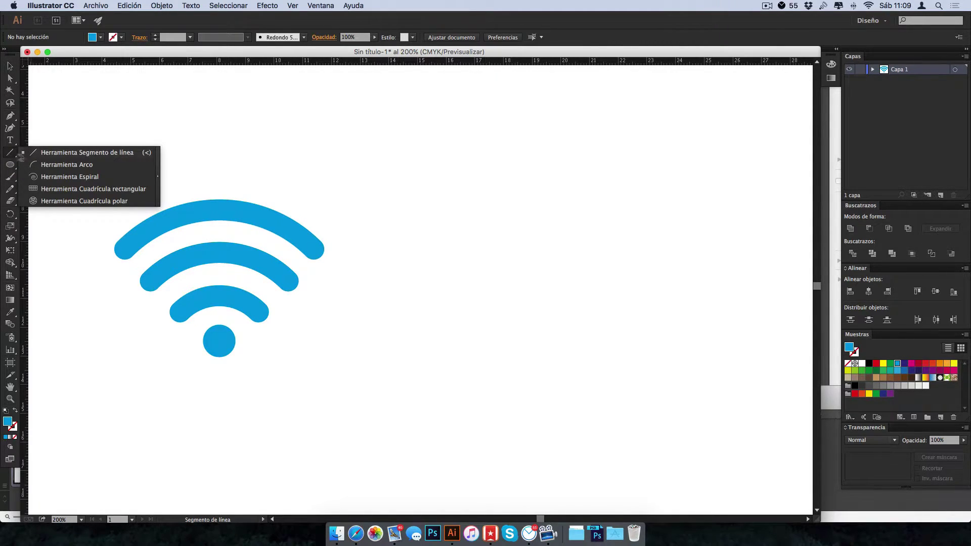
{"action": "left_click", "coordinate": [91, 166]}
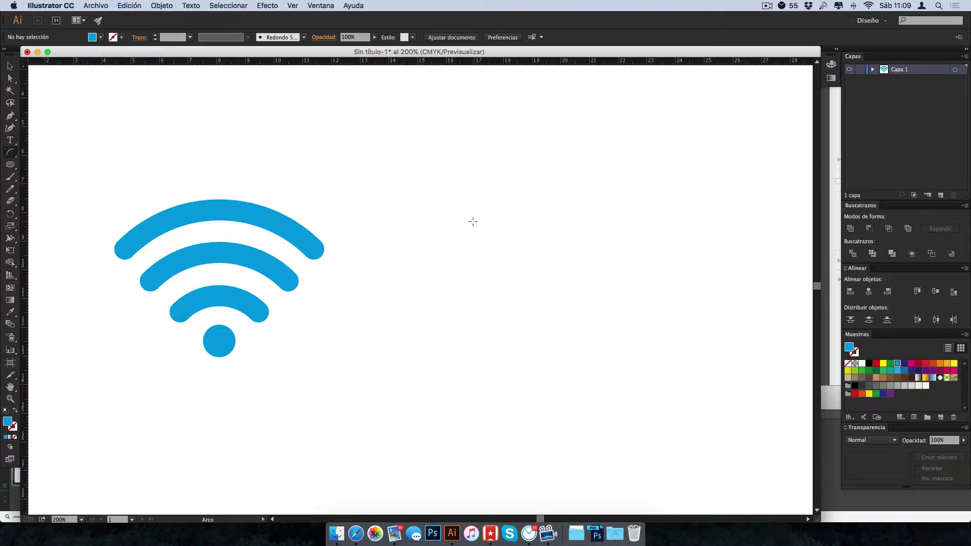
{"action": "left_click_drag", "start_coordinate": [473, 221], "coordinate": [572, 256]}
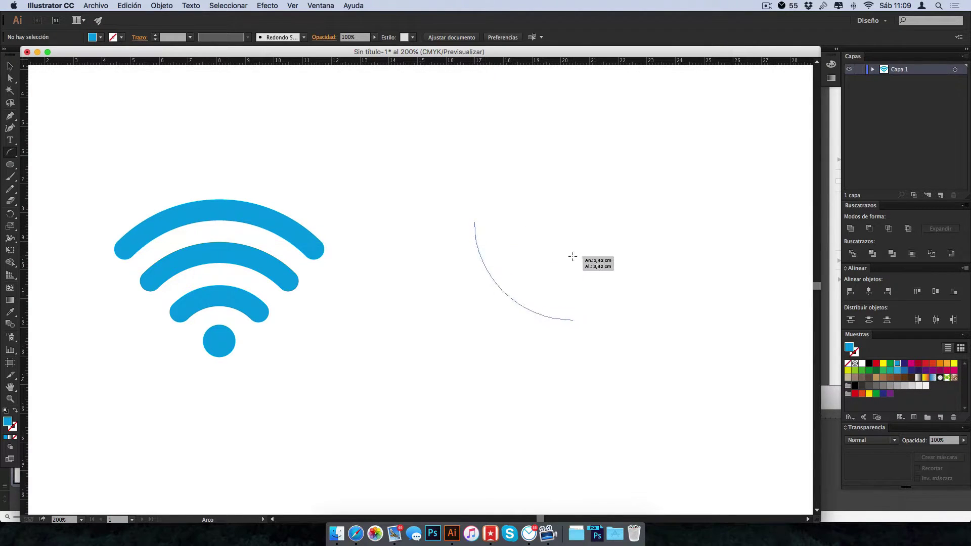
{"action": "mouse_move", "coordinate": [572, 257]}
{"action": "left_mouse_down"}
{"action": "mouse_move", "coordinate": [571, 194]}
{"action": "mouse_move", "coordinate": [582, 197]}
{"action": "left_mouse_up"}
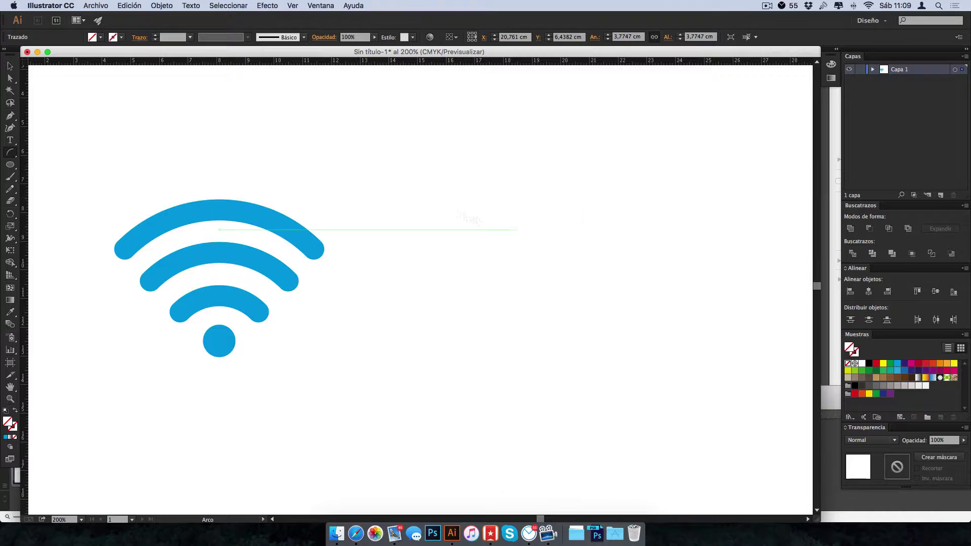
Give the arc a black stroke, rotate it 45° into a dome and move it down beside the icon.
{"action": "left_click", "coordinate": [10, 66]}
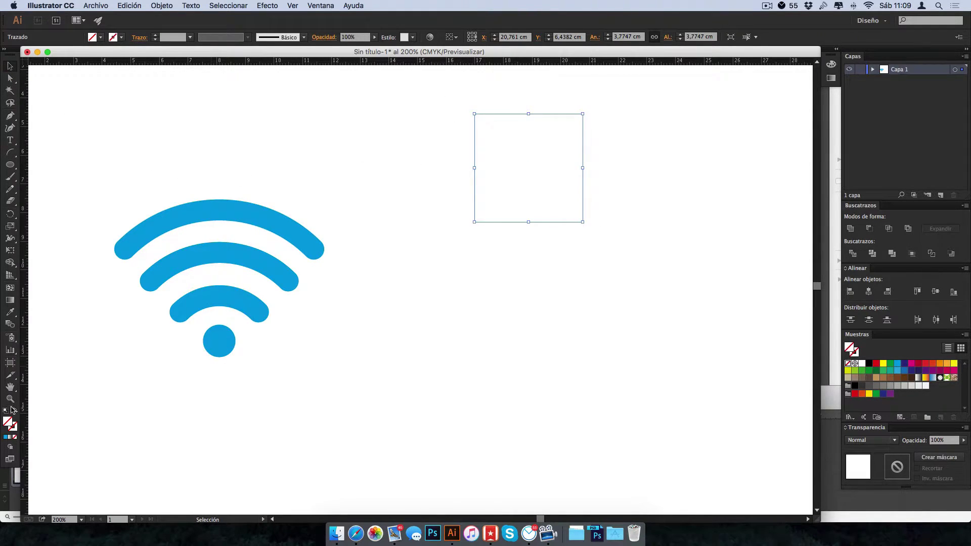
{"action": "left_click", "coordinate": [12, 429]}
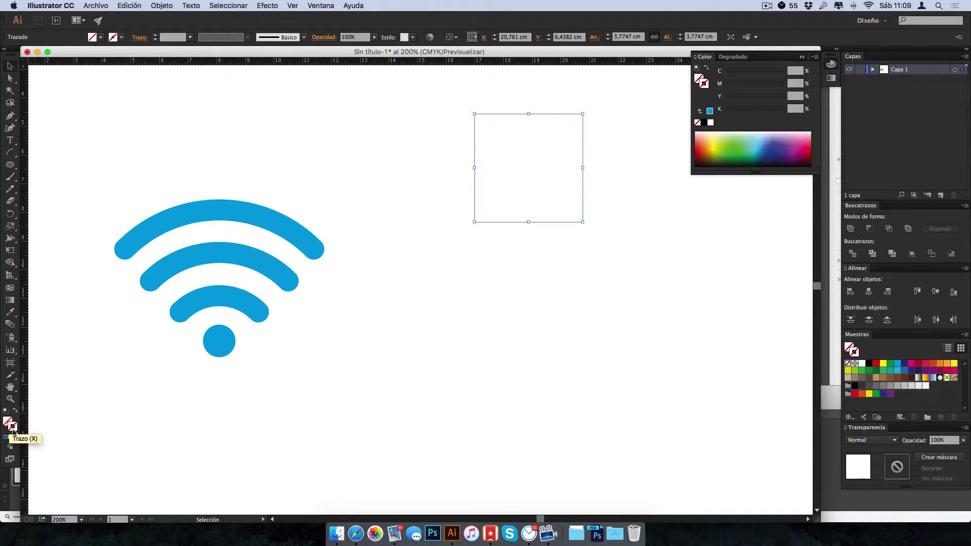
{"action": "left_click", "coordinate": [870, 364]}
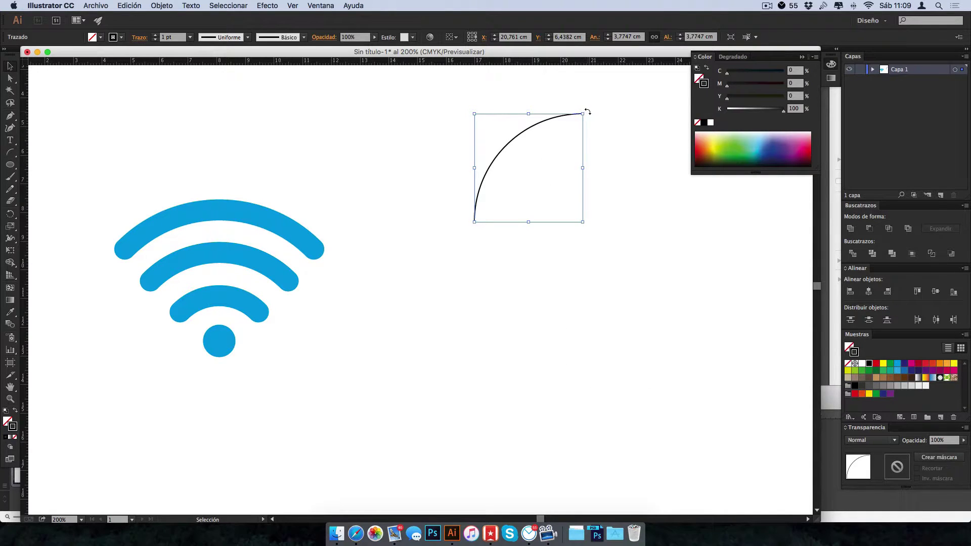
{"action": "key", "text": "shift"}
{"action": "left_click_drag", "start_coordinate": [587, 111], "coordinate": [624, 195]}
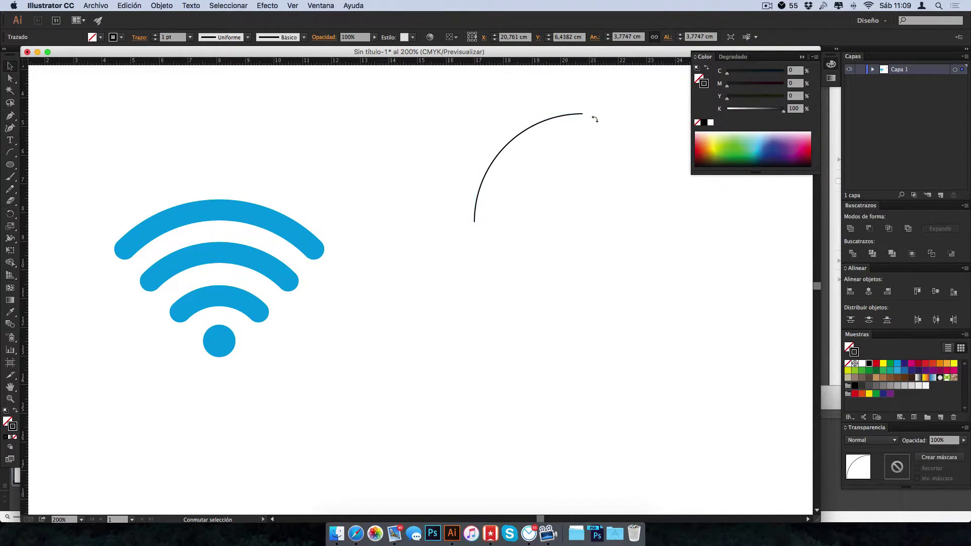
{"action": "left_click_drag", "start_coordinate": [532, 138], "coordinate": [531, 200]}
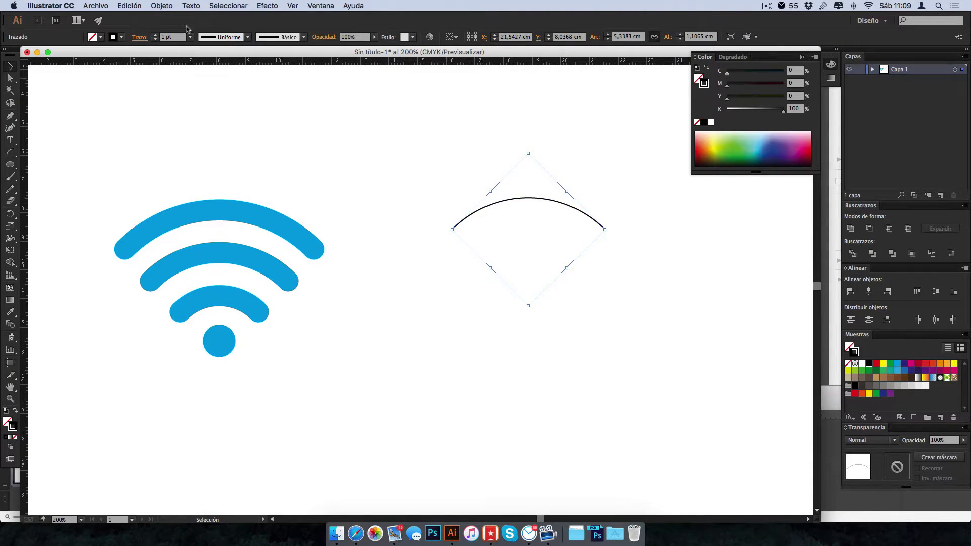
Set the black arc's stroke weight to 16 pt.
{"action": "left_click", "coordinate": [156, 35]}
{"action": "left_click", "coordinate": [156, 34]}
{"action": "left_click", "coordinate": [155, 34]}
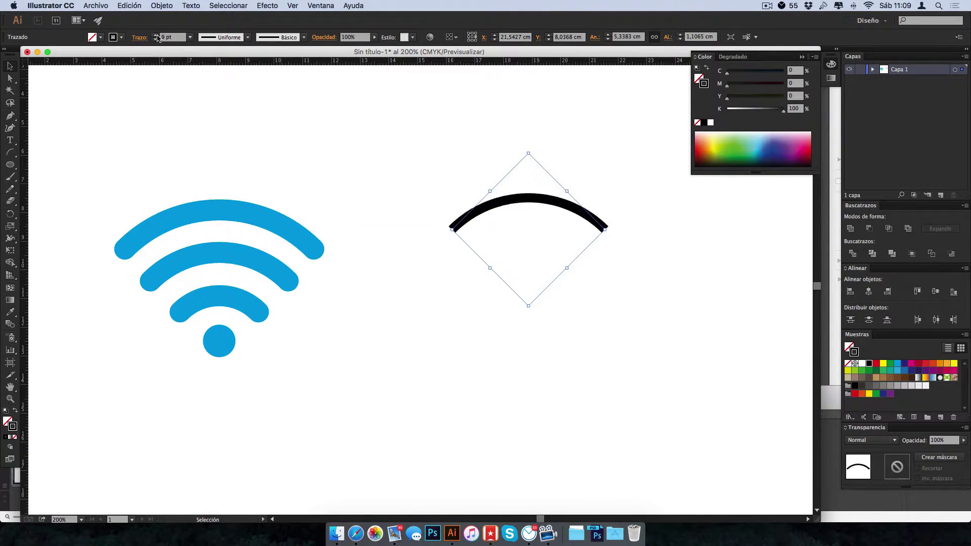
{"action": "left_click", "coordinate": [156, 34]}
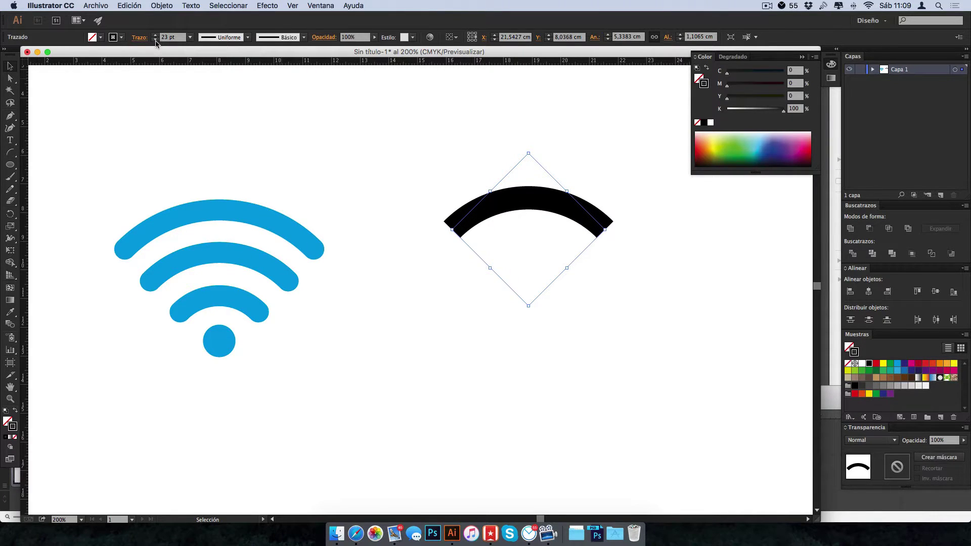
{"action": "left_click", "coordinate": [156, 40]}
{"action": "left_click", "coordinate": [155, 39]}
{"action": "left_click", "coordinate": [156, 39]}
{"action": "left_click", "coordinate": [156, 40]}
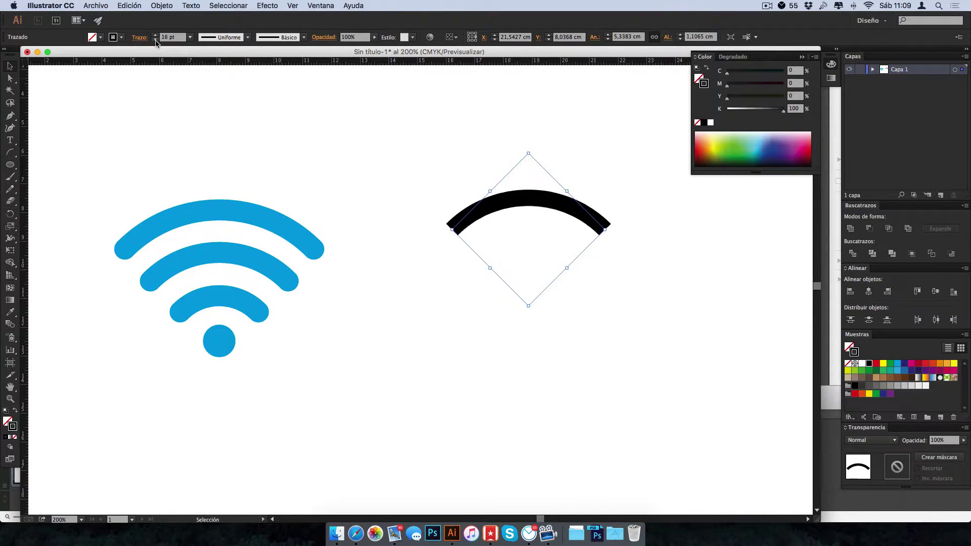
{"action": "left_click", "coordinate": [515, 215]}
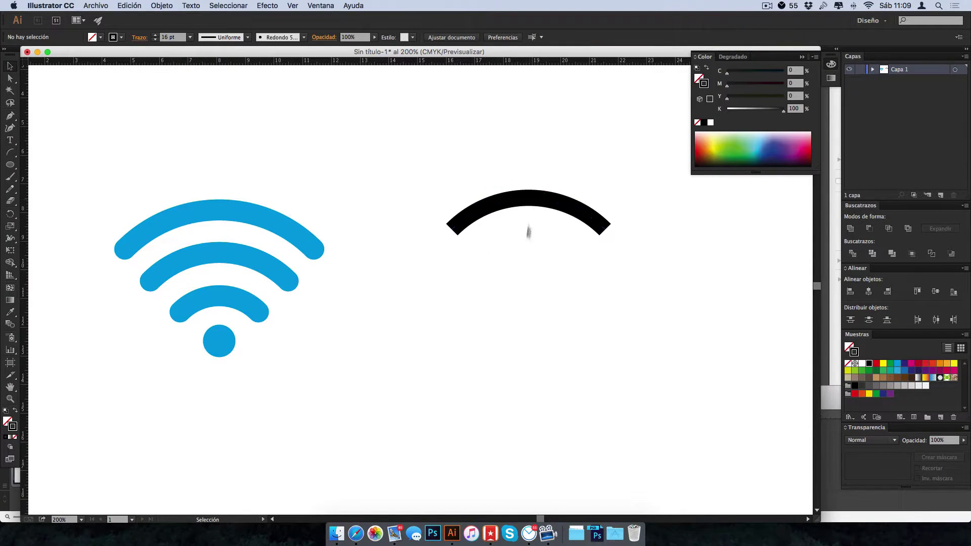
Copy the black arc straight down to sit just below the original.
{"action": "left_click", "coordinate": [528, 200]}
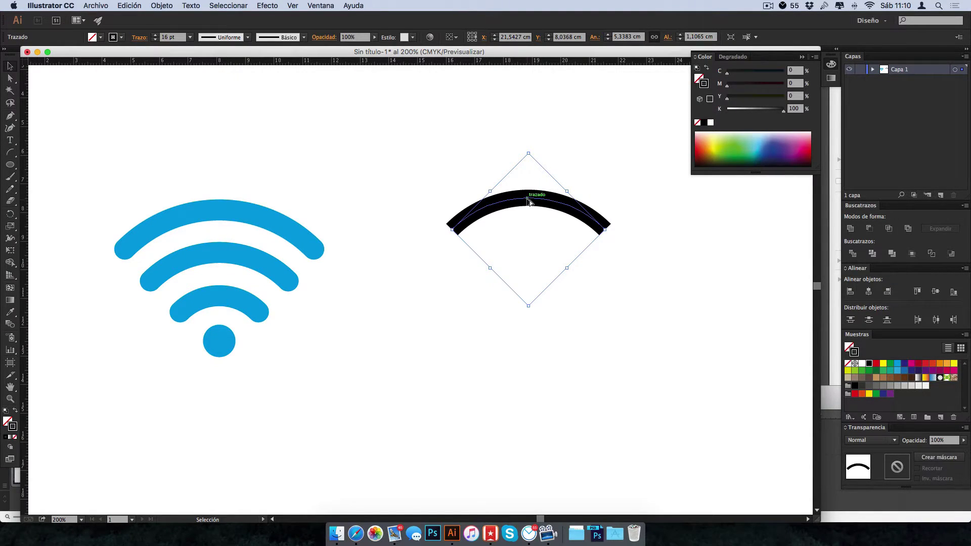
{"action": "key", "text": "shift+alt"}
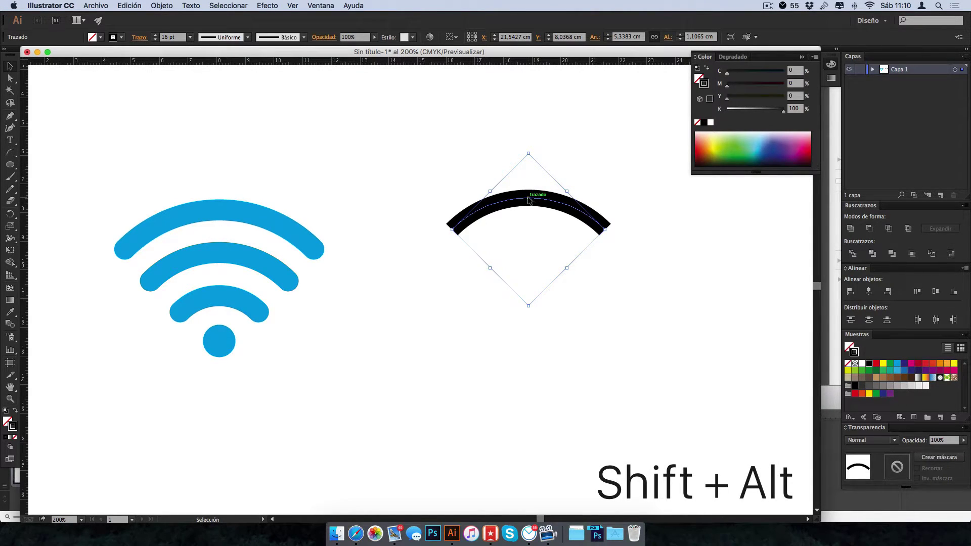
{"action": "left_click_drag", "start_coordinate": [528, 200], "coordinate": [528, 231]}
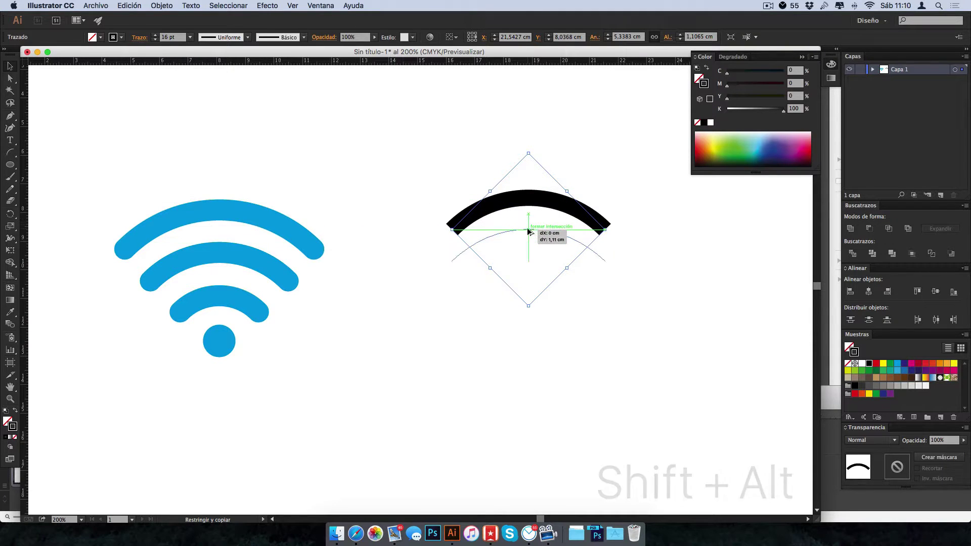
{"action": "left_click_drag", "start_coordinate": [529, 231], "coordinate": [528, 238]}
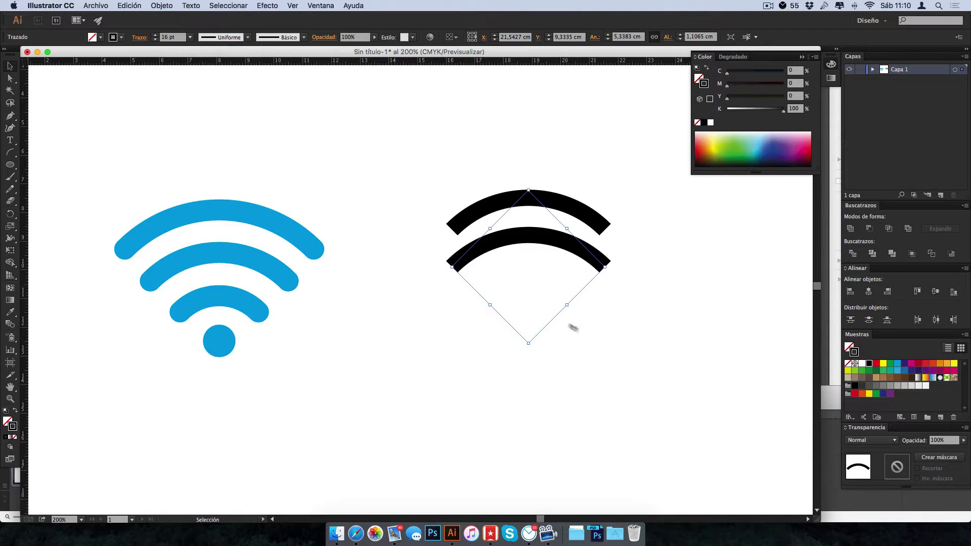
{"action": "left_click", "coordinate": [615, 339]}
Repeat the transform once to add a third arc below, undoing the extra duplicates.
{"action": "left_click", "coordinate": [532, 239]}
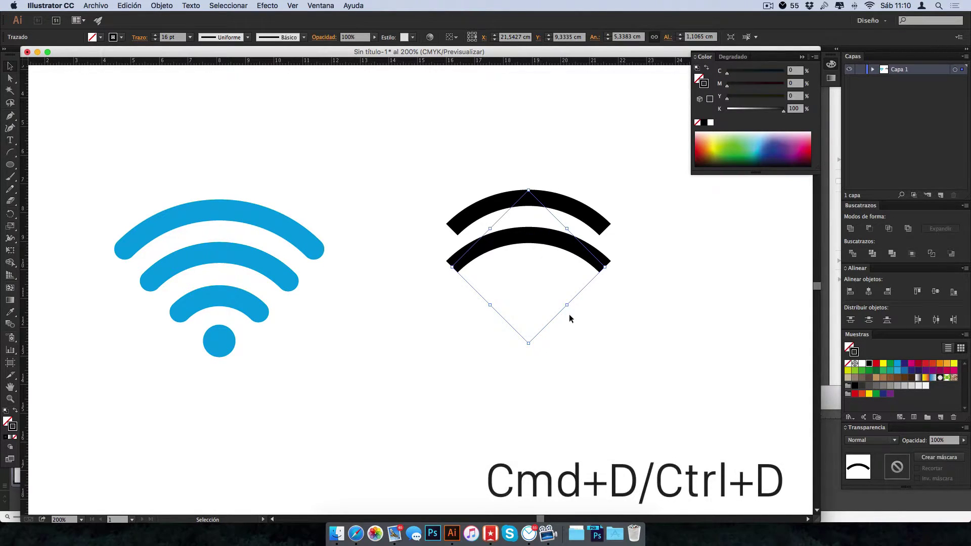
{"action": "key", "text": "super+d"}
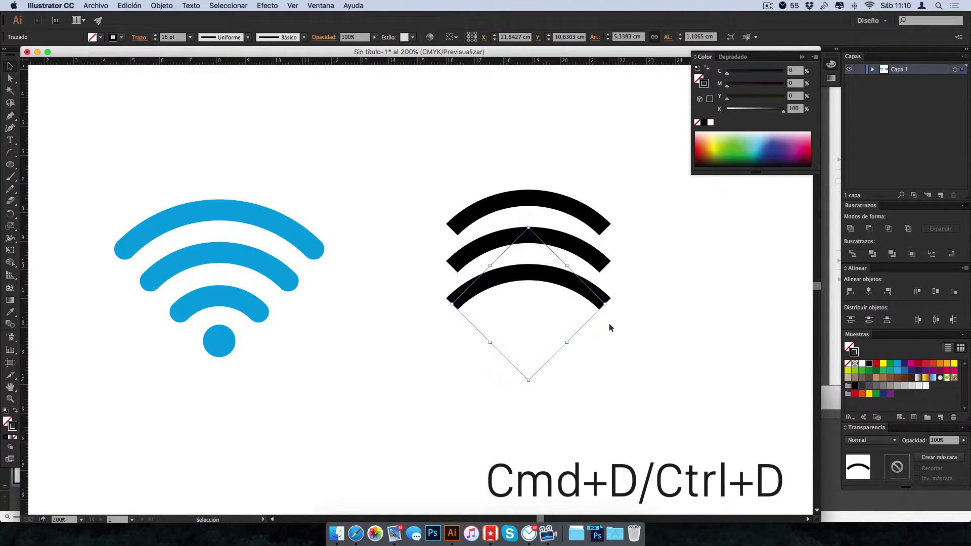
{"action": "key", "text": "super+d"}
{"action": "key", "text": "super+d"}
{"action": "key", "text": "super+d"}
{"action": "key", "text": "super+z"}
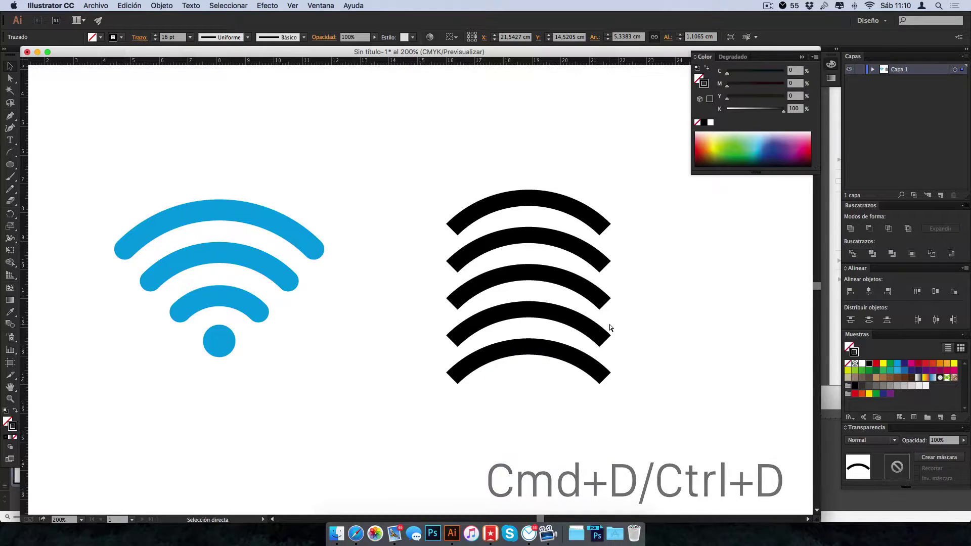
{"action": "key", "text": "super+z"}
{"action": "key", "text": "super+z"}
{"action": "key", "text": "super+z"}
{"action": "key", "text": "a"}
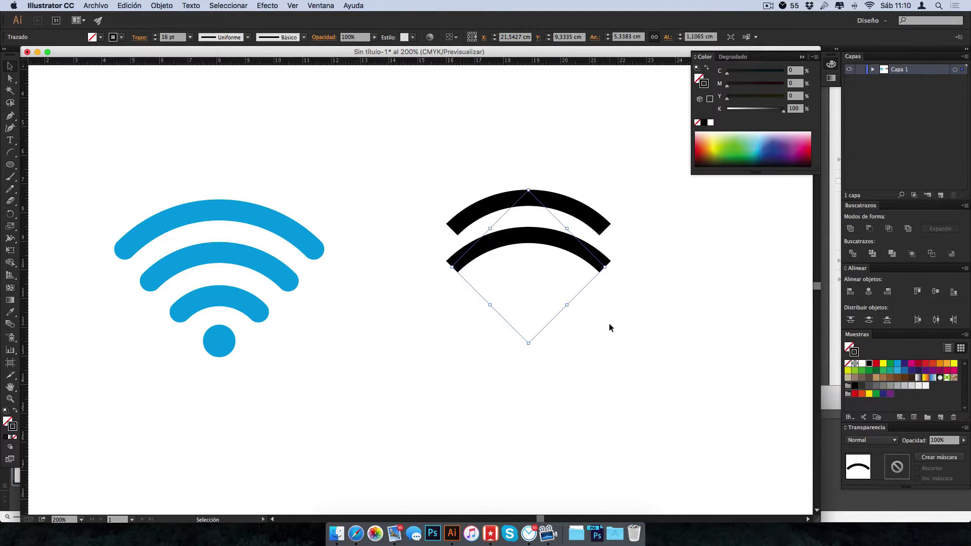
{"action": "key", "text": "super+d"}
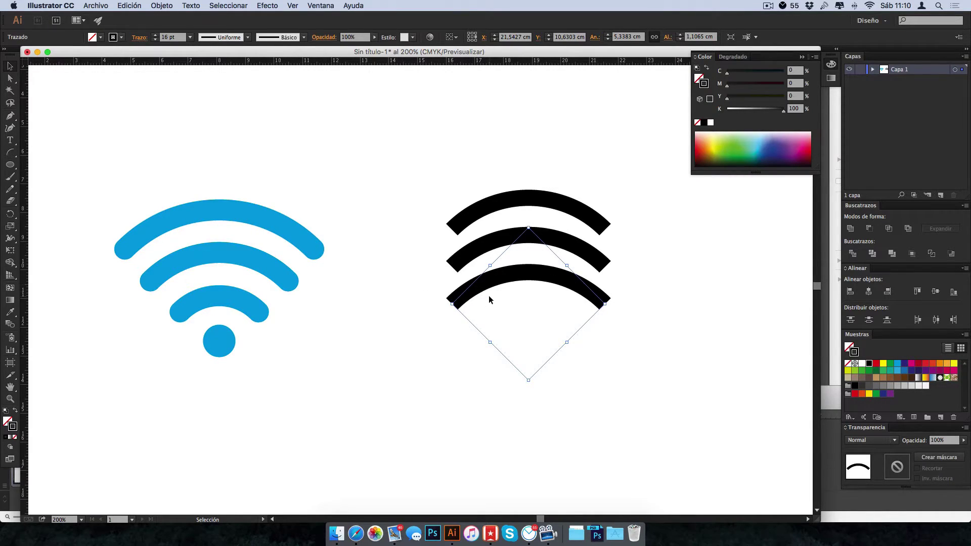
Apply Round Cap to the strokes of all three black arcs.
{"action": "left_click_drag", "start_coordinate": [544, 165], "coordinate": [534, 354]}
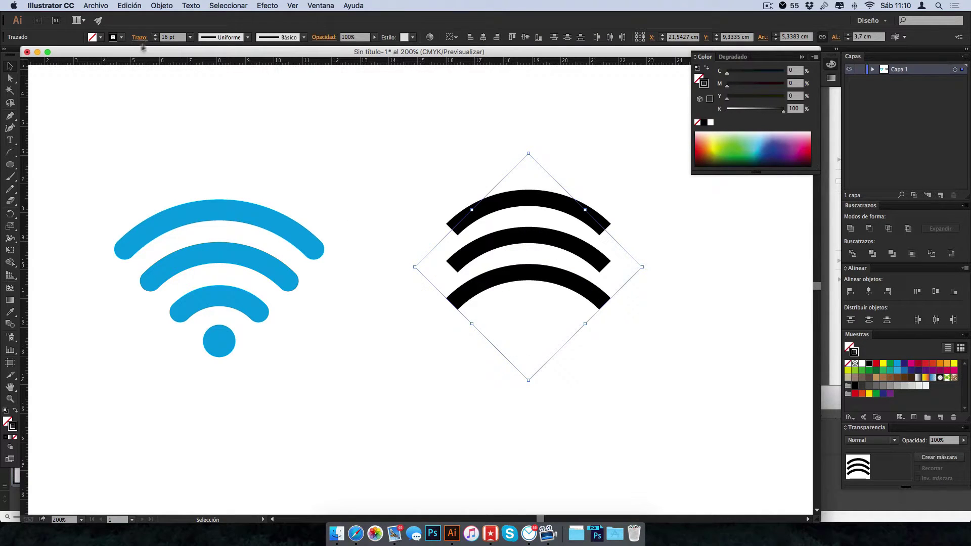
{"action": "left_click", "coordinate": [140, 38]}
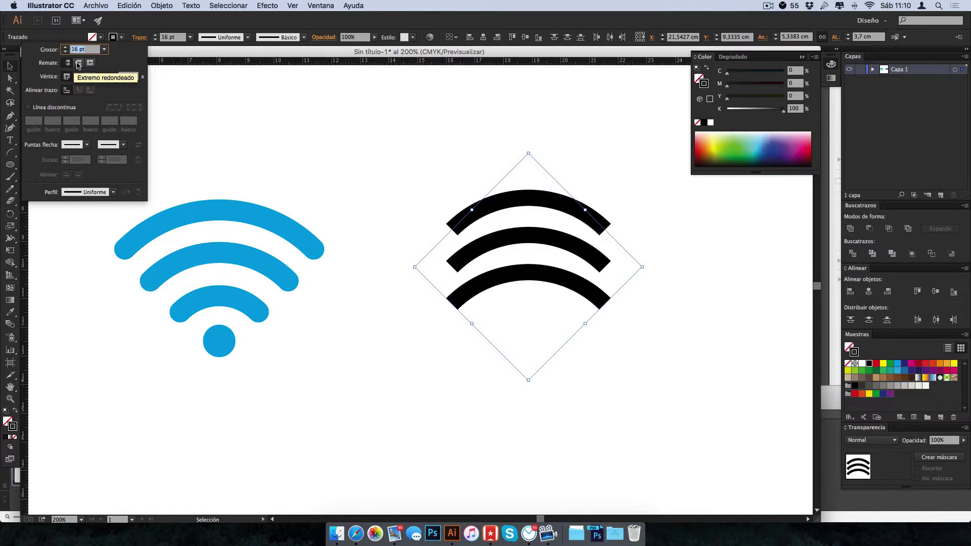
{"action": "left_click", "coordinate": [79, 63]}
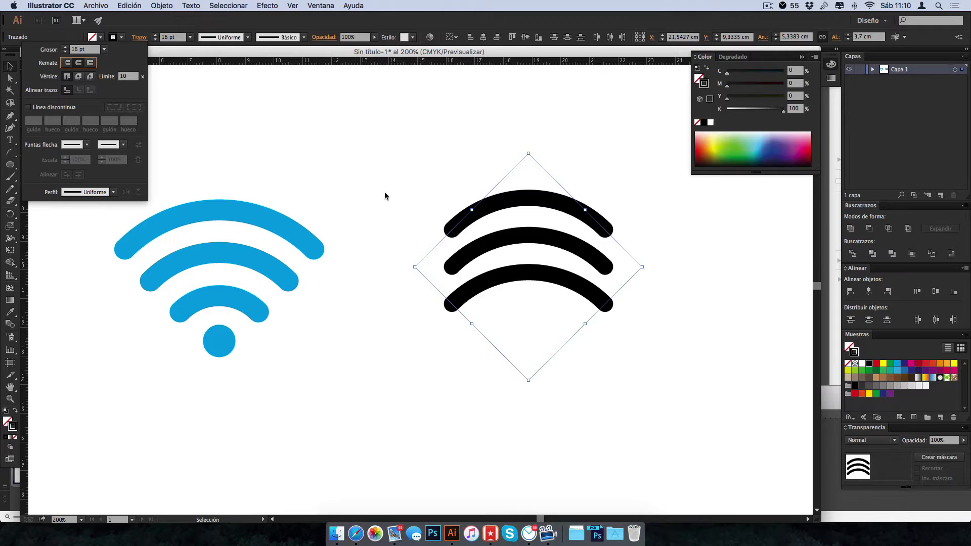
{"action": "left_click", "coordinate": [471, 181]}
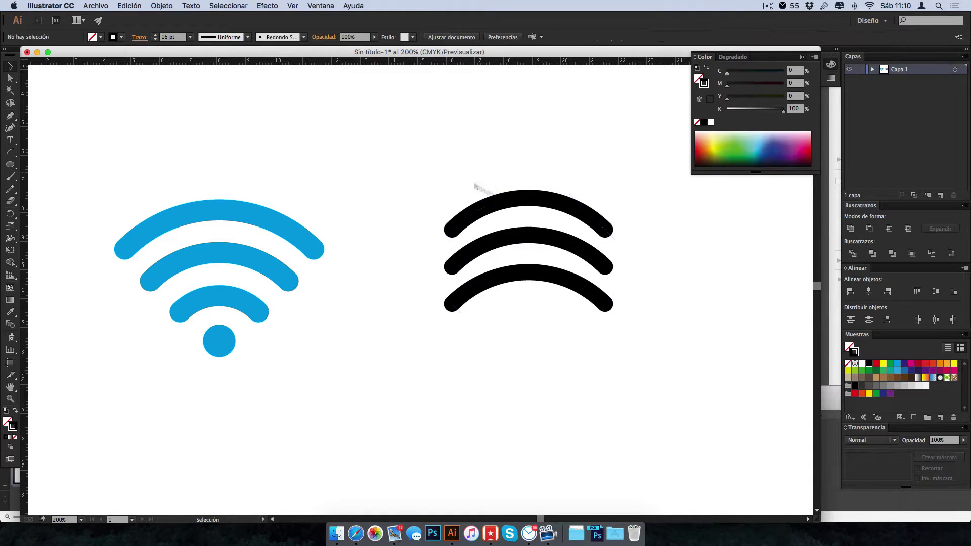
{"action": "left_click", "coordinate": [535, 238]}
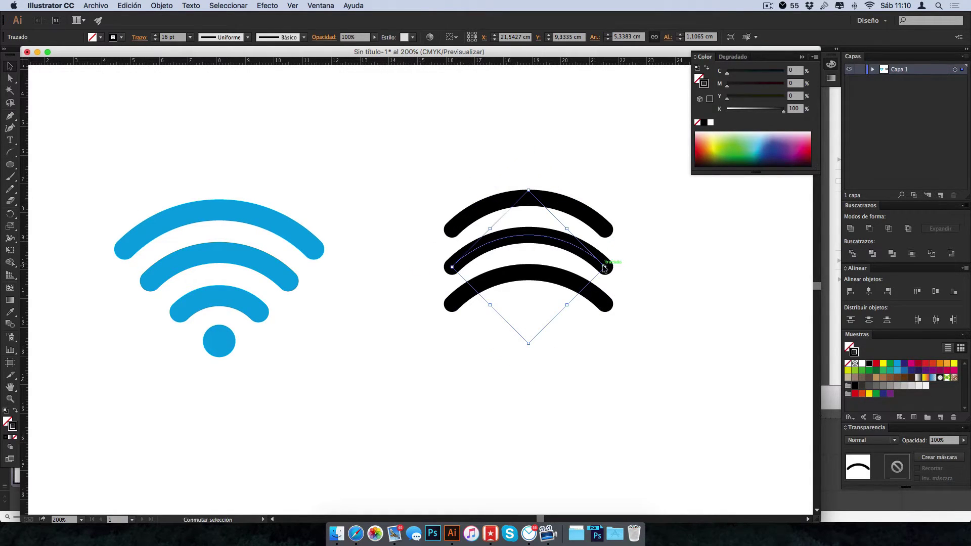
Scale the middle and bottom arcs down from centre and move each up to tighten the stack.
{"action": "key", "text": "super+shift+a"}
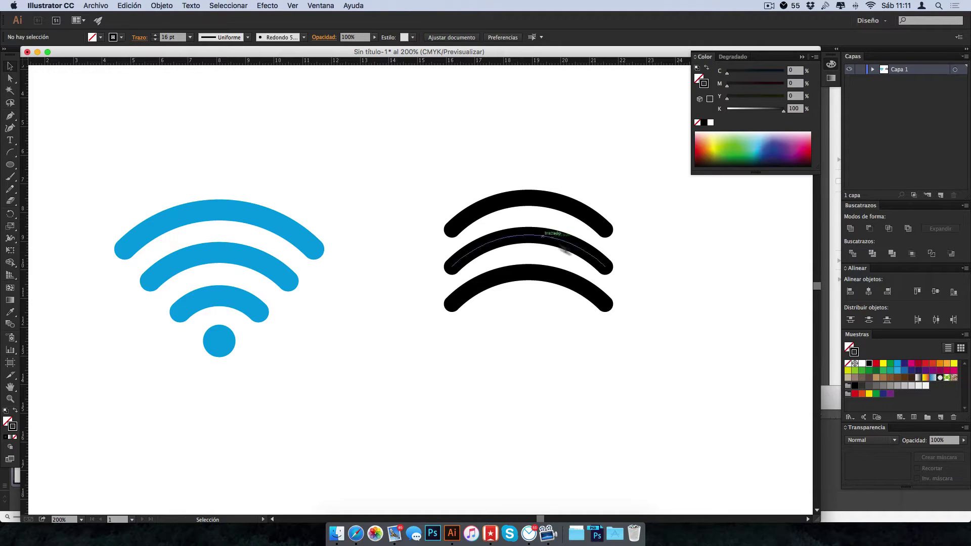
{"action": "left_click", "coordinate": [597, 265]}
{"action": "left_click_drag", "start_coordinate": [595, 265], "coordinate": [584, 268]}
{"action": "left_click_drag", "start_coordinate": [532, 247], "coordinate": [531, 229]}
{"action": "left_click", "coordinate": [602, 302]}
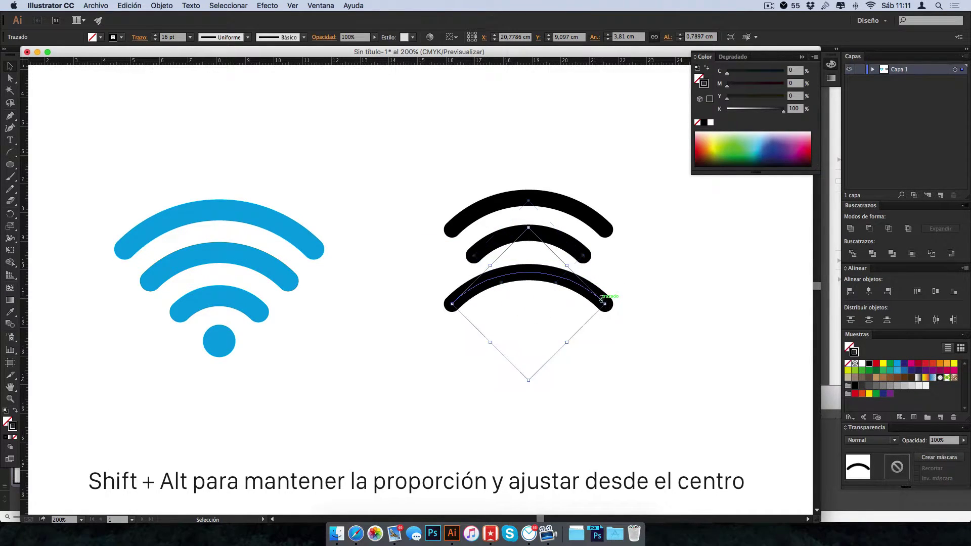
{"action": "mouse_move", "coordinate": [605, 305]}
{"action": "left_mouse_down"}
{"action": "mouse_move", "coordinate": [573, 294]}
{"action": "mouse_move", "coordinate": [581, 298]}
{"action": "left_mouse_up"}
{"action": "mouse_move", "coordinate": [530, 290]}
{"action": "left_mouse_down"}
{"action": "mouse_move", "coordinate": [531, 269]}
{"action": "mouse_move", "coordinate": [566, 285]}
{"action": "mouse_move", "coordinate": [533, 269]}
{"action": "left_mouse_up"}
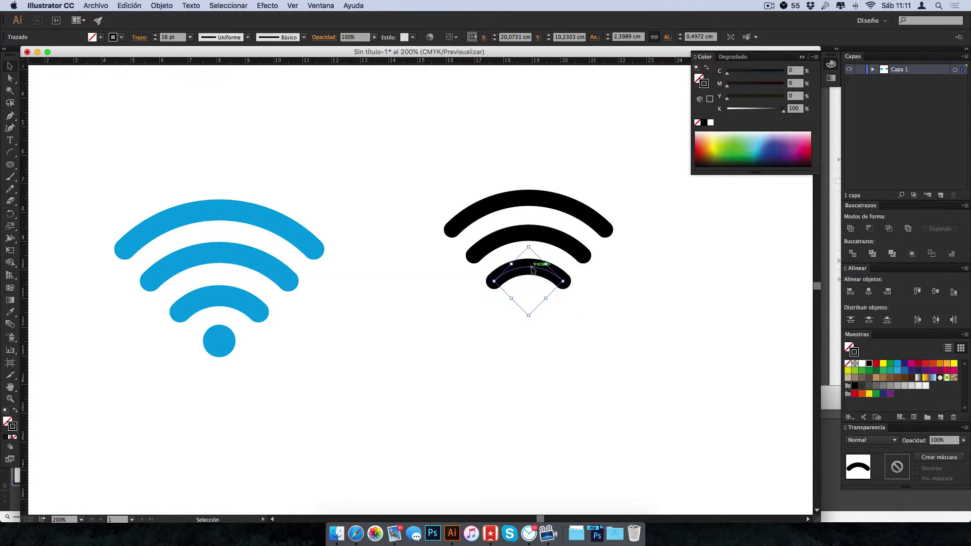
Nudge the smallest arc down one step and browse the Window menu for the Align panel.
{"action": "key", "text": "Down"}
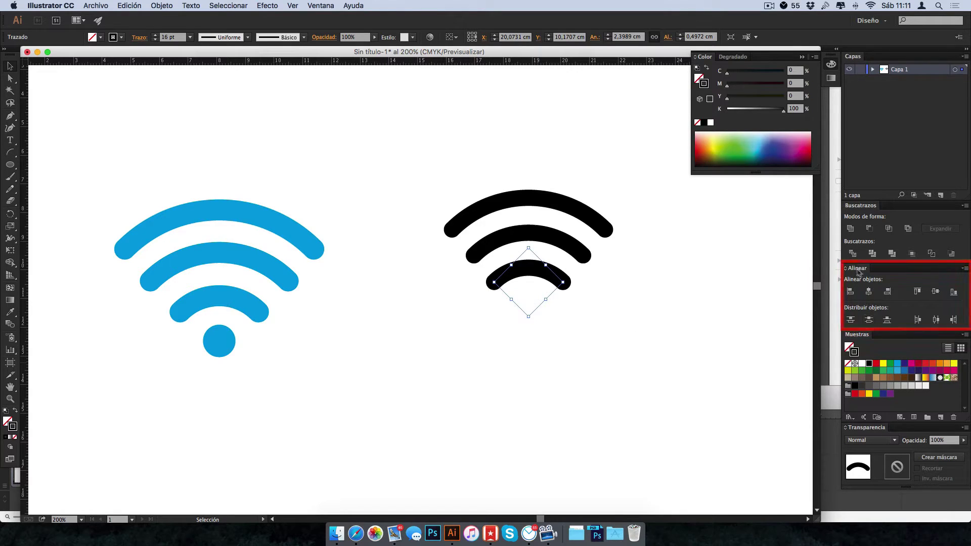
{"action": "left_click", "coordinate": [312, 5]}
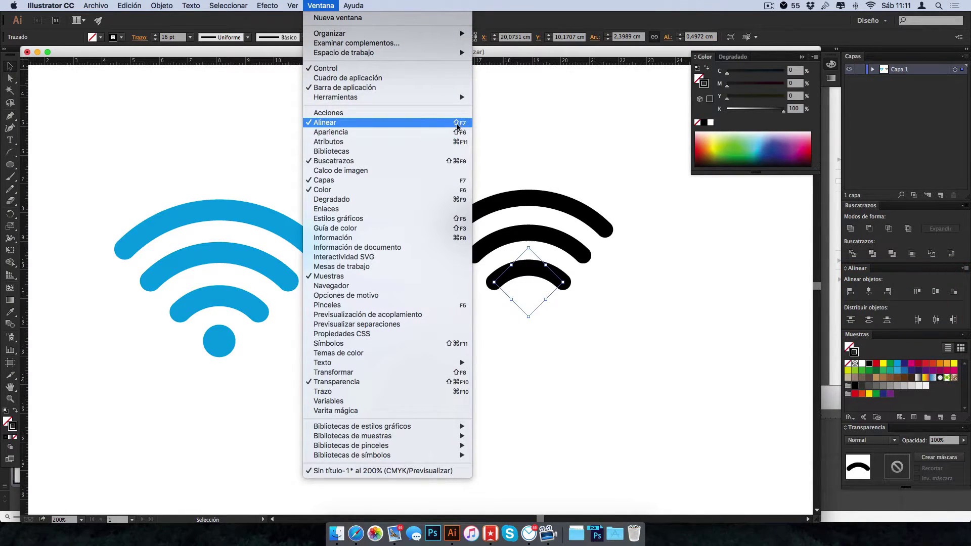
{"action": "left_click", "coordinate": [520, 164]}
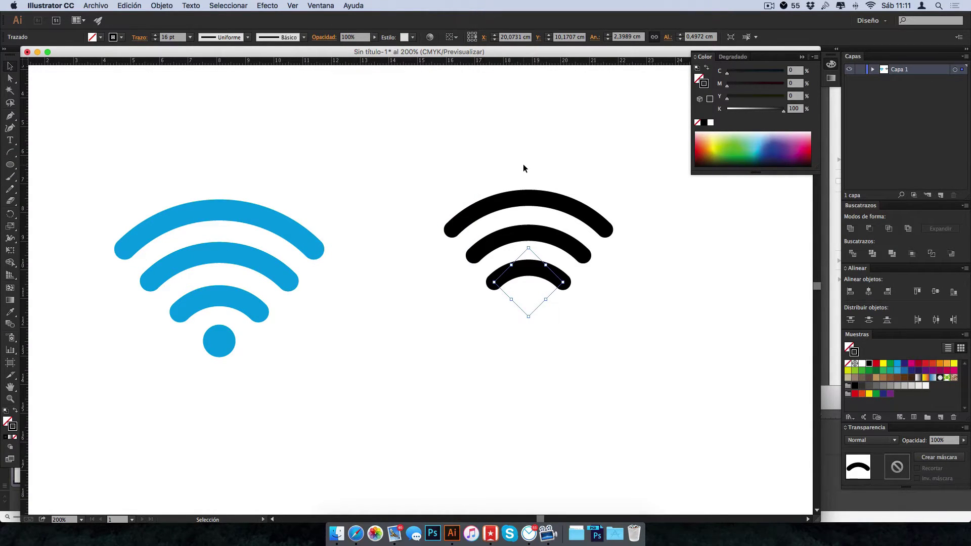
{"action": "left_click", "coordinate": [312, 6]}
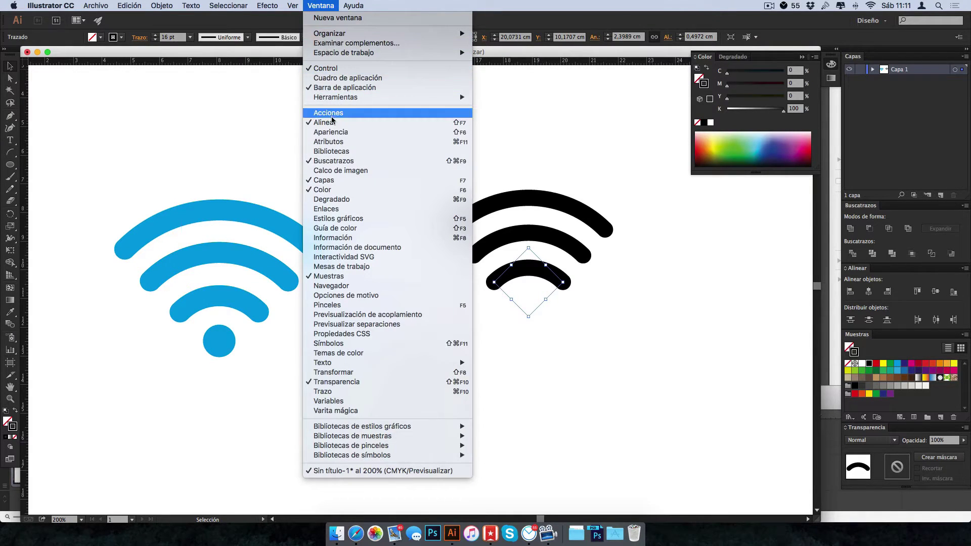
Distribute the three arcs by vertical centres, lowering the smallest arc and redistributing.
{"action": "left_click", "coordinate": [545, 125]}
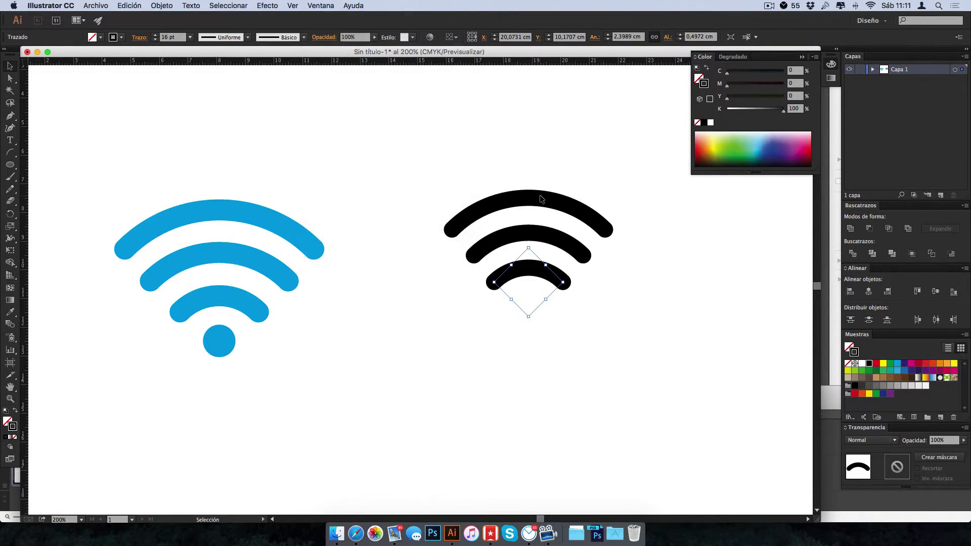
{"action": "left_click", "coordinate": [537, 178]}
{"action": "left_click_drag", "start_coordinate": [509, 157], "coordinate": [580, 333]}
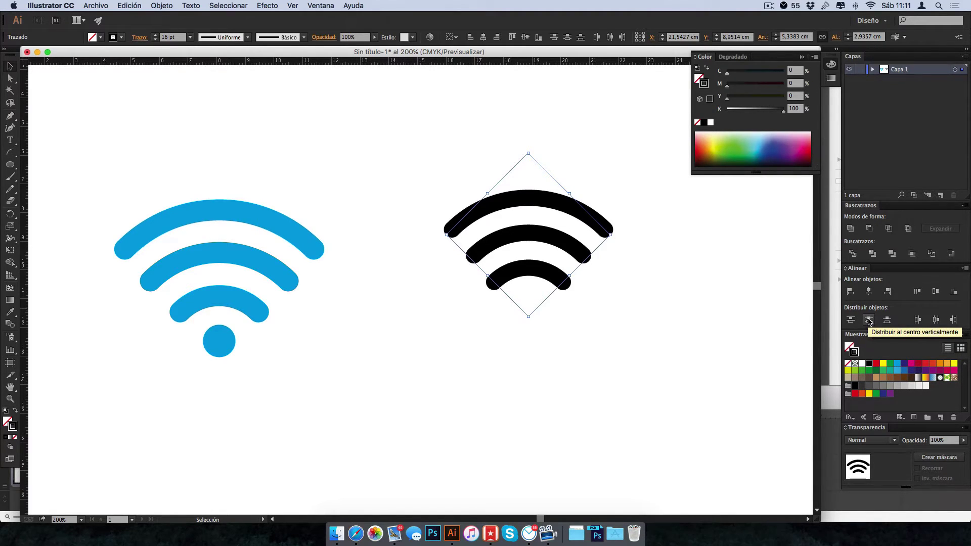
{"action": "left_click", "coordinate": [869, 321]}
{"action": "left_click", "coordinate": [538, 305]}
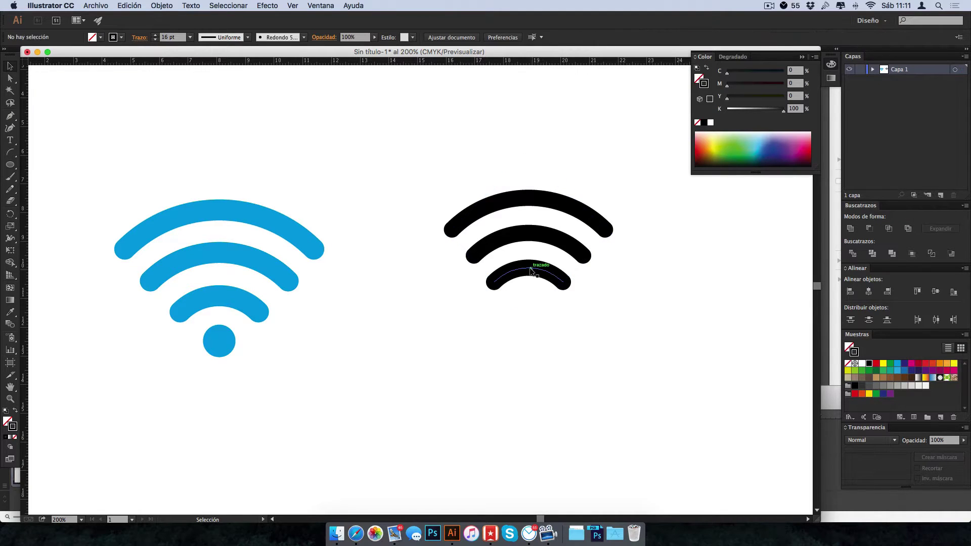
{"action": "left_click_drag", "start_coordinate": [530, 273], "coordinate": [530, 294]}
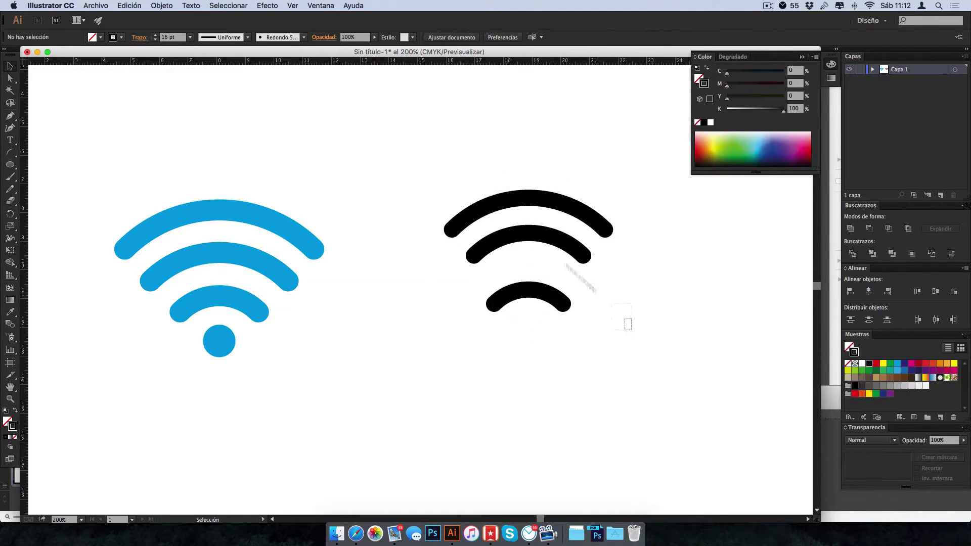
{"action": "left_click_drag", "start_coordinate": [628, 324], "coordinate": [432, 152]}
{"action": "left_click", "coordinate": [869, 320]}
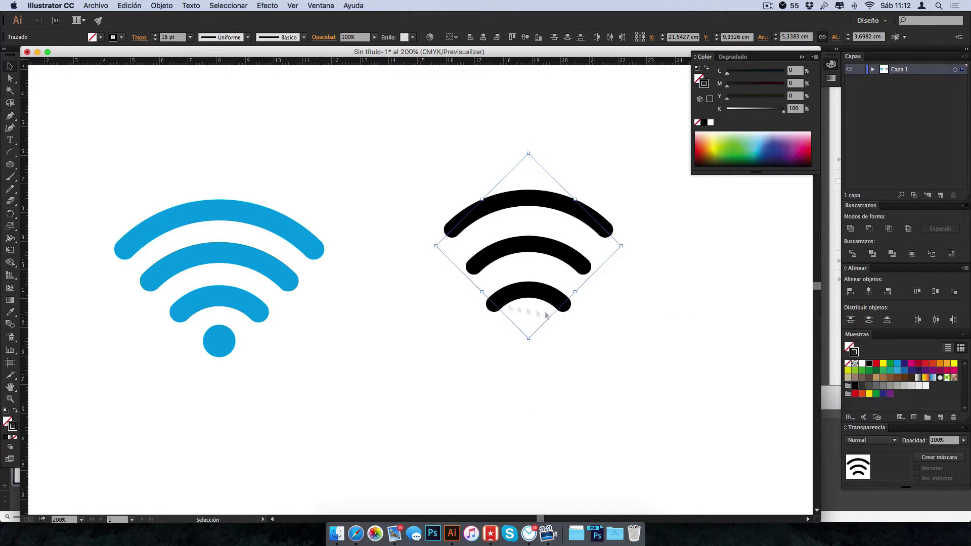
Raise the middle and smallest arcs, then distribute vertical centres again.
{"action": "left_click", "coordinate": [684, 269]}
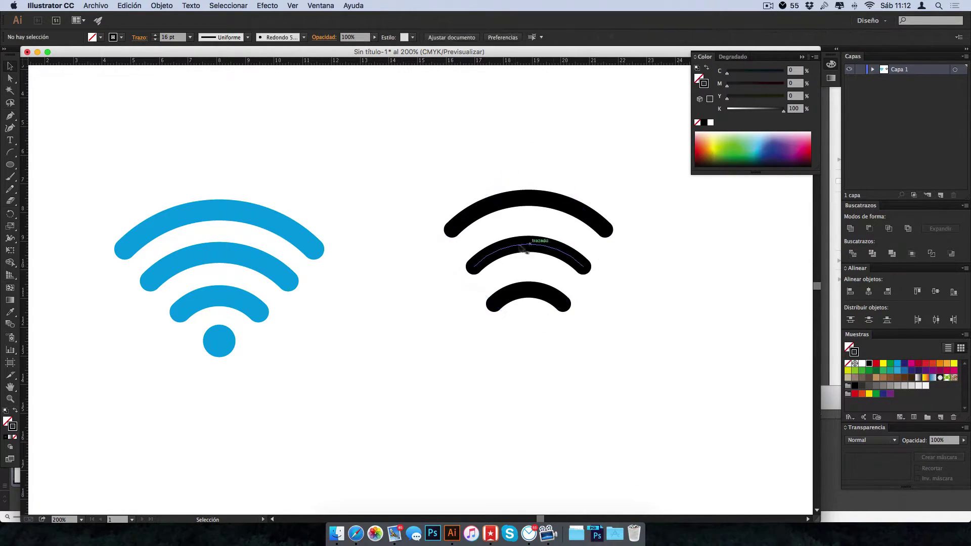
{"action": "left_click", "coordinate": [530, 246]}
{"action": "left_click", "coordinate": [529, 207]}
{"action": "left_click_drag", "start_coordinate": [530, 247], "coordinate": [531, 234]}
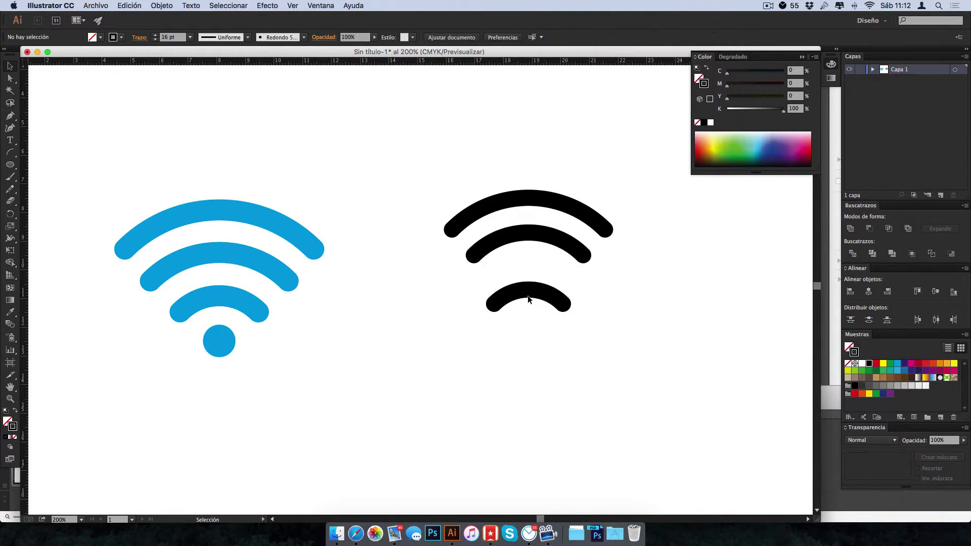
{"action": "left_click_drag", "start_coordinate": [530, 291], "coordinate": [530, 260]}
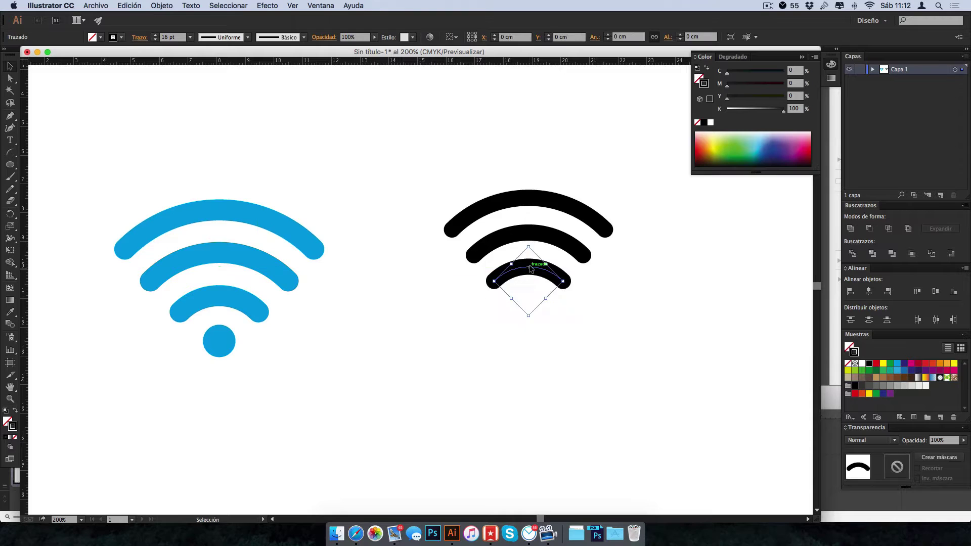
{"action": "left_click", "coordinate": [869, 320]}
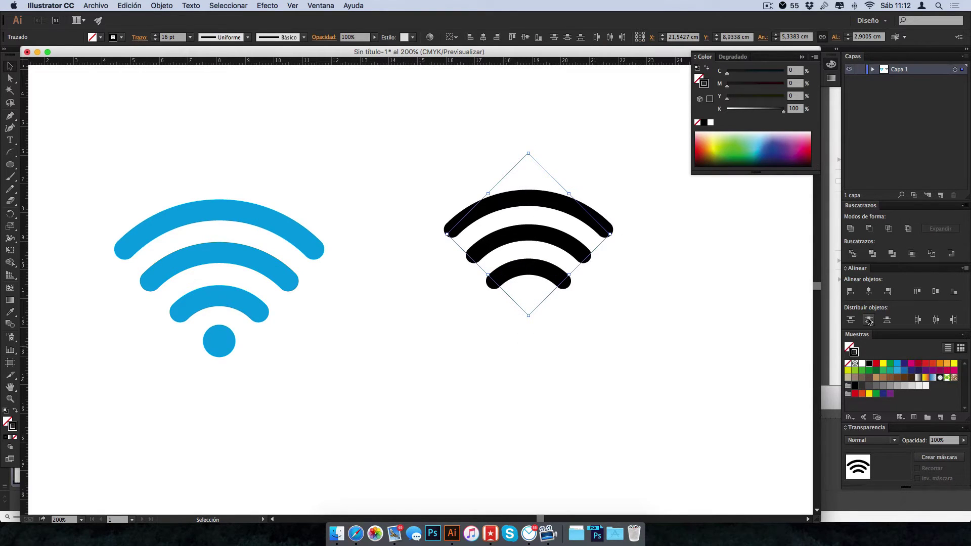
{"action": "left_click", "coordinate": [615, 313]}
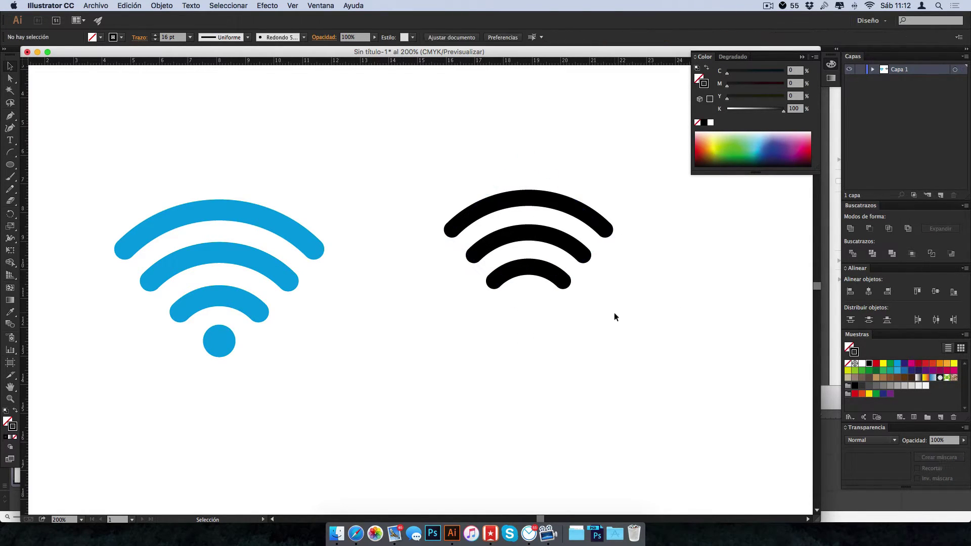
Draw a diagonal guide line across the arcs with a 2 pt stroke.
{"action": "left_click", "coordinate": [10, 153]}
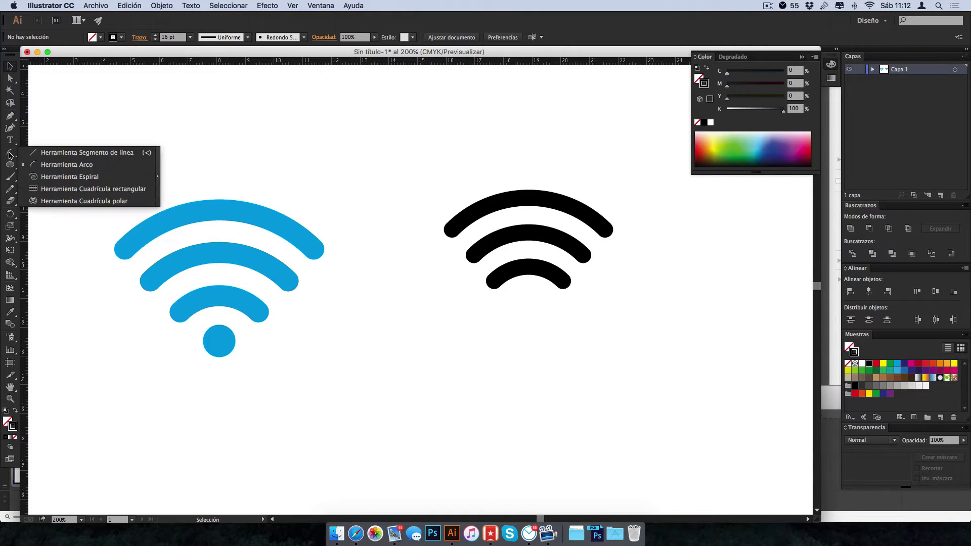
{"action": "left_click", "coordinate": [33, 153]}
{"action": "left_click_drag", "start_coordinate": [402, 203], "coordinate": [532, 329]}
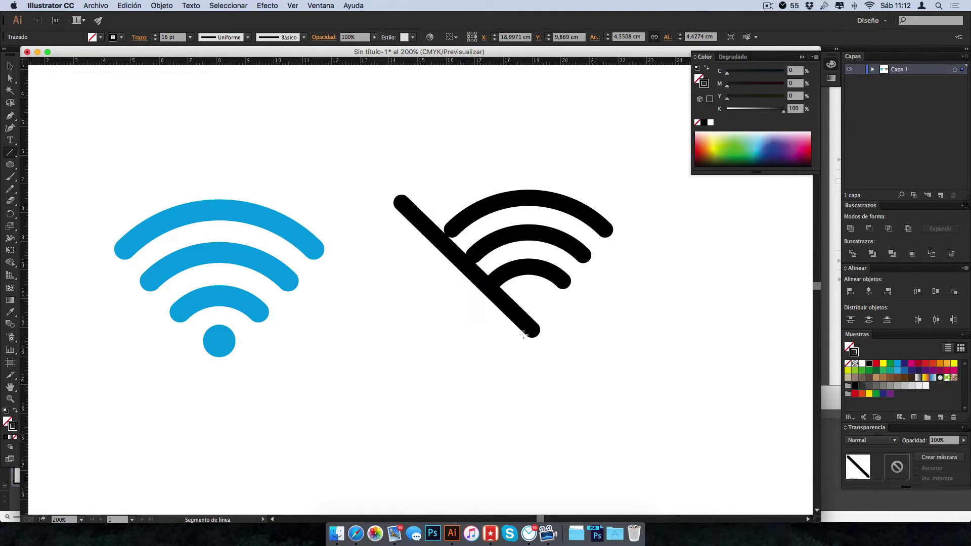
{"action": "left_click", "coordinate": [155, 40]}
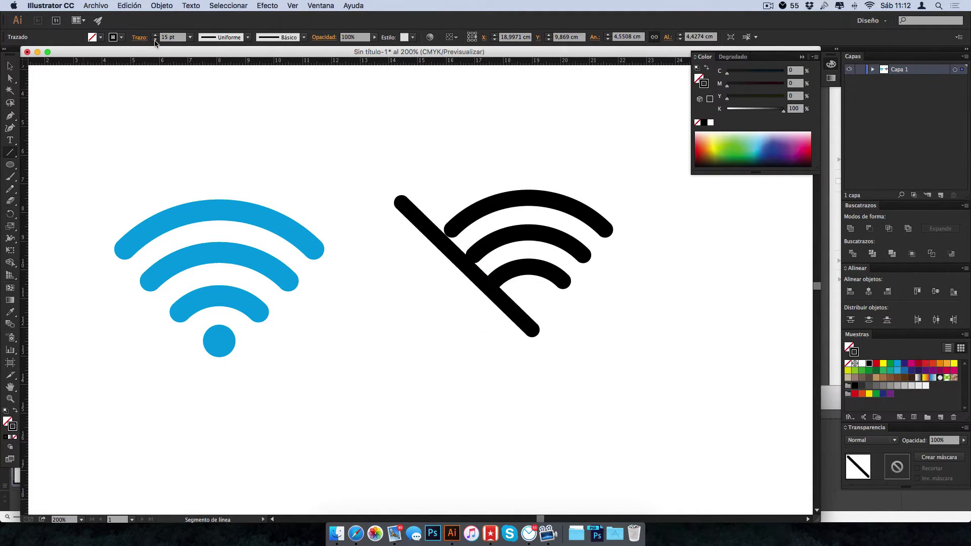
{"action": "left_click", "coordinate": [155, 40]}
{"action": "left_click", "coordinate": [155, 40]}
{"action": "left_click", "coordinate": [154, 40]}
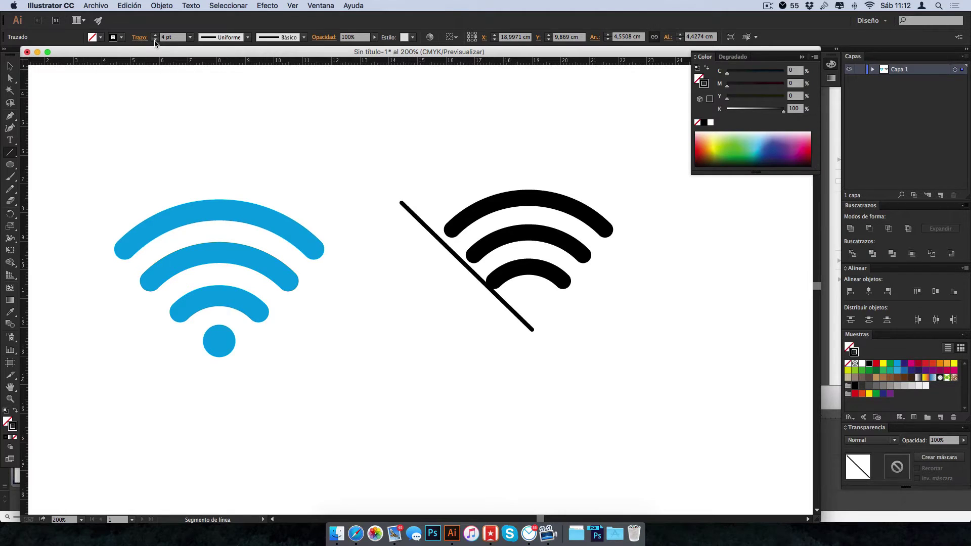
{"action": "left_click", "coordinate": [155, 40]}
Widen the middle and top black arcs slightly.
{"action": "left_click", "coordinate": [10, 65]}
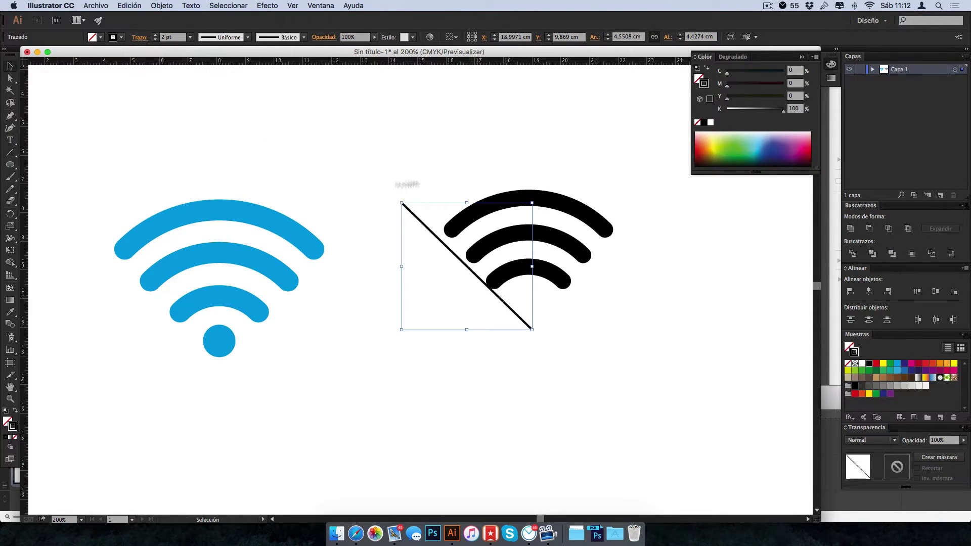
{"action": "left_click", "coordinate": [556, 238]}
{"action": "left_click_drag", "start_coordinate": [583, 260], "coordinate": [590, 258]}
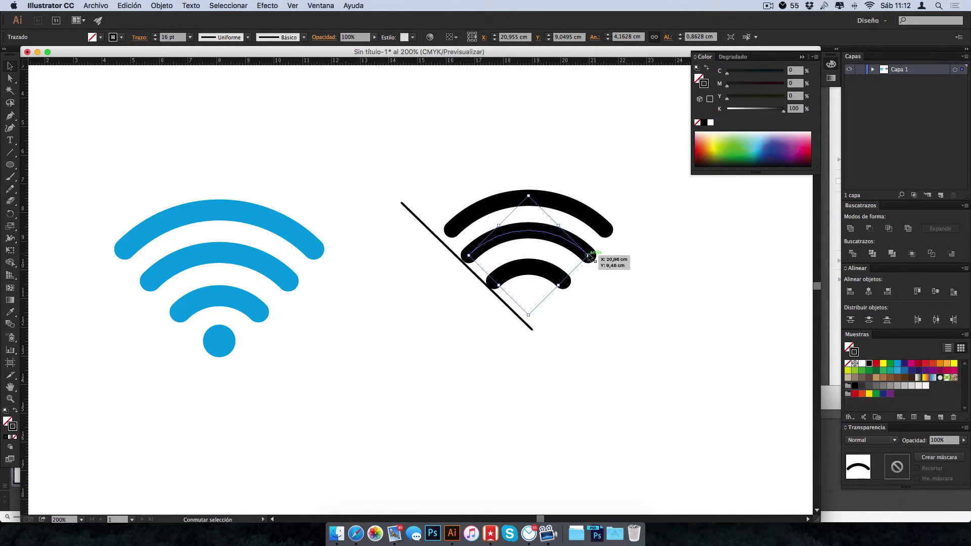
{"action": "left_click", "coordinate": [618, 273]}
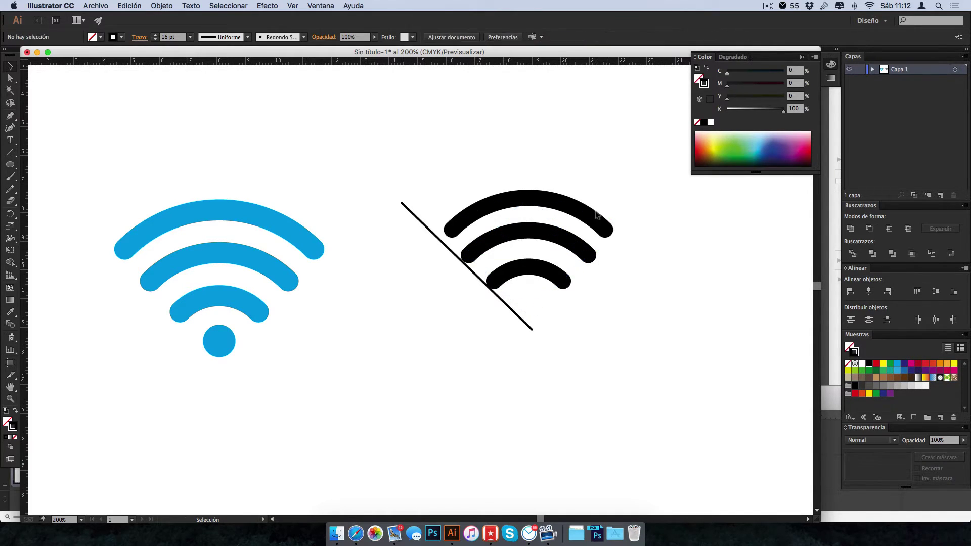
{"action": "left_click", "coordinate": [589, 216]}
{"action": "left_click_drag", "start_coordinate": [607, 228], "coordinate": [616, 231]}
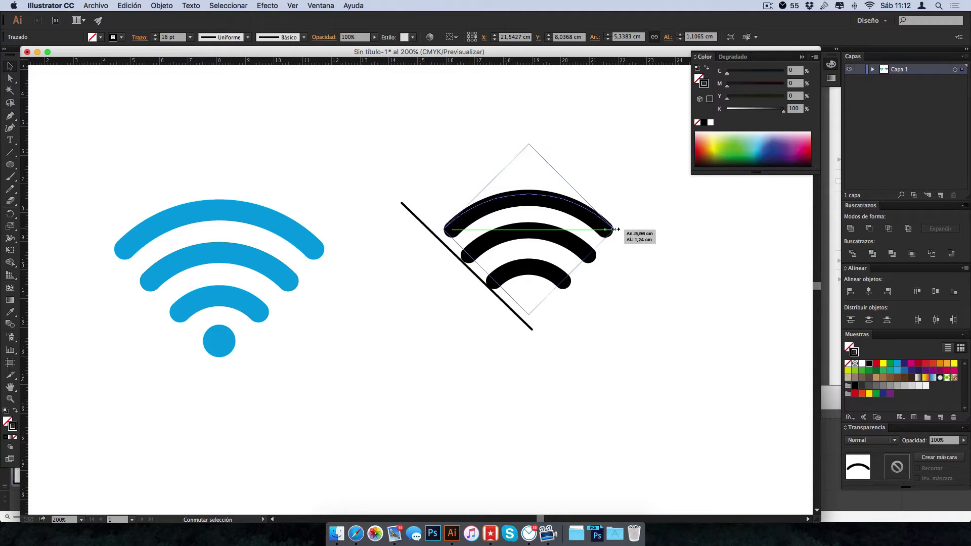
{"action": "left_click", "coordinate": [615, 296]}
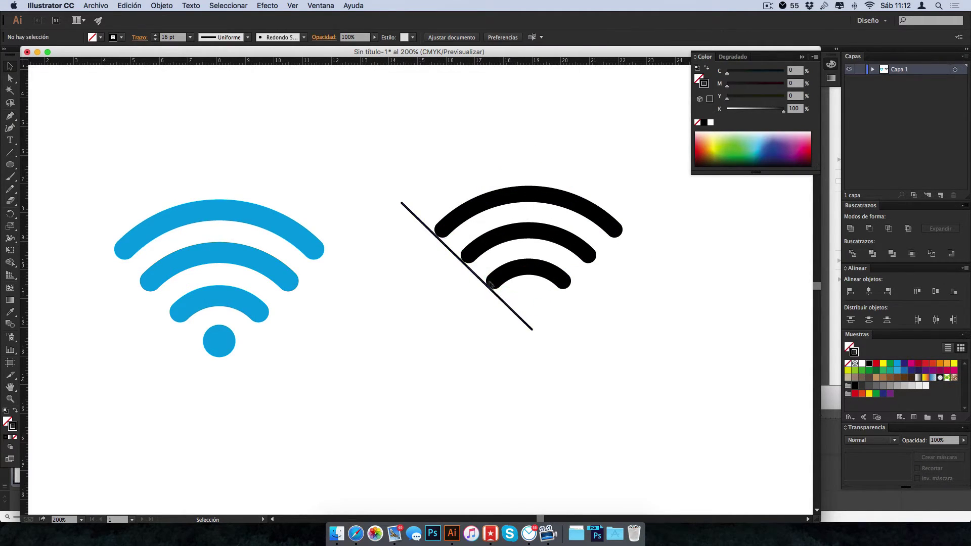
Delete the diagonal guide line and set all three arcs' stroke to 19 pt.
{"action": "left_click", "coordinate": [498, 297]}
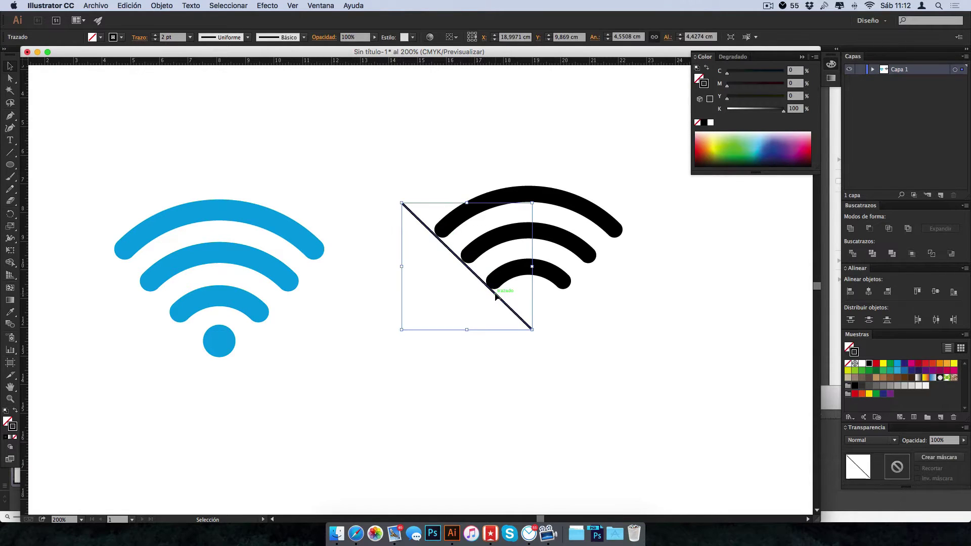
{"action": "key", "text": "Delete"}
{"action": "left_click_drag", "start_coordinate": [534, 304], "coordinate": [524, 158]}
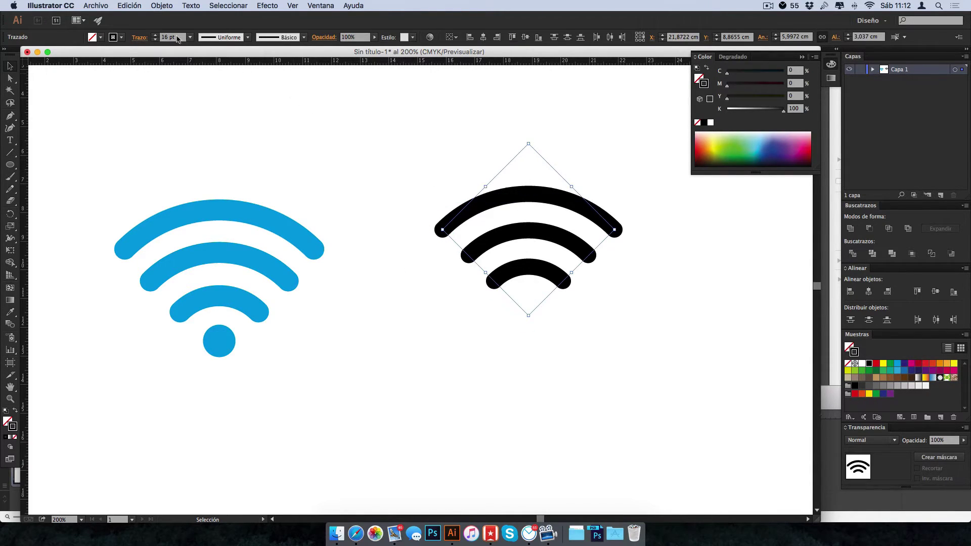
{"action": "left_click", "coordinate": [155, 35]}
{"action": "left_click", "coordinate": [155, 35]}
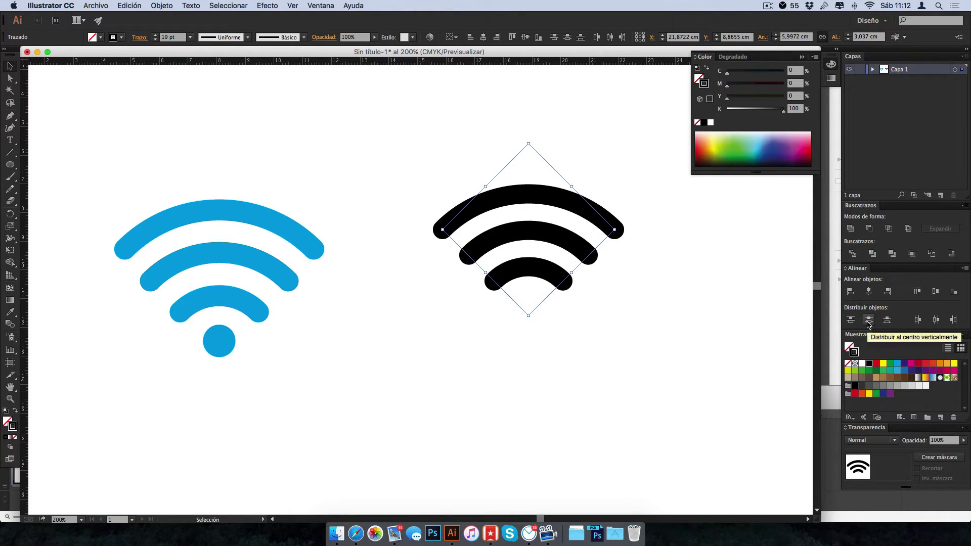
{"action": "left_click", "coordinate": [636, 361]}
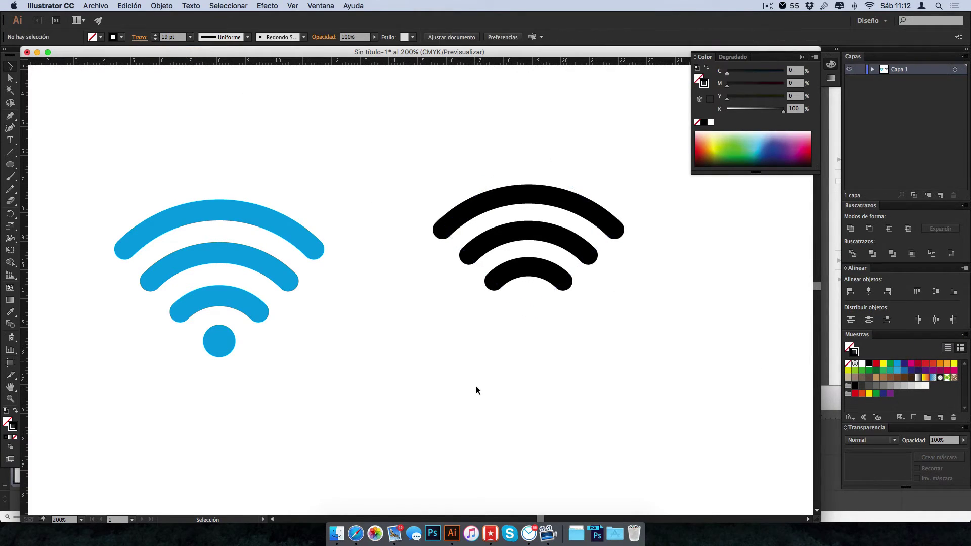
Draw a small solid black circle with no outline below the arcs.
{"action": "left_click", "coordinate": [10, 165]}
{"action": "left_click_drag", "start_coordinate": [529, 299], "coordinate": [548, 307]}
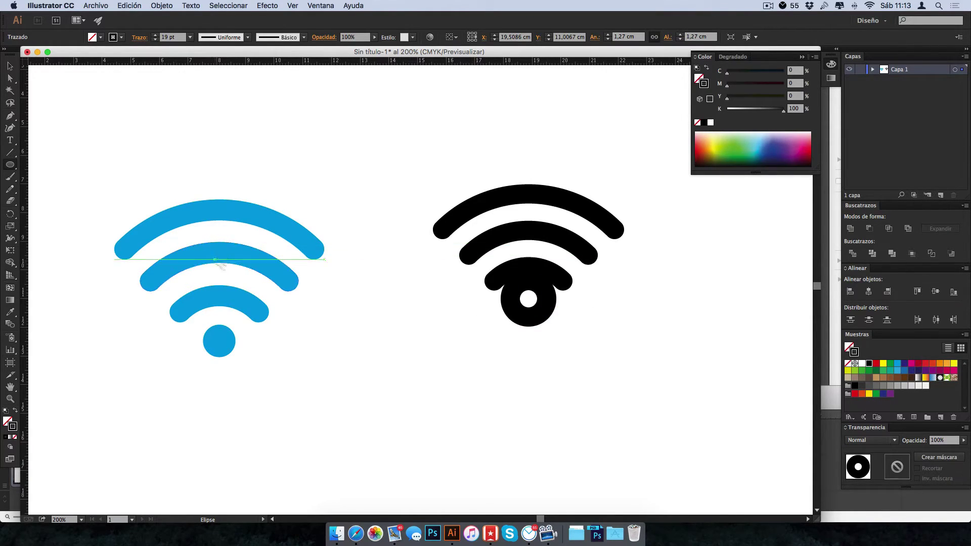
{"action": "key", "text": "v"}
{"action": "left_click", "coordinate": [15, 413]}
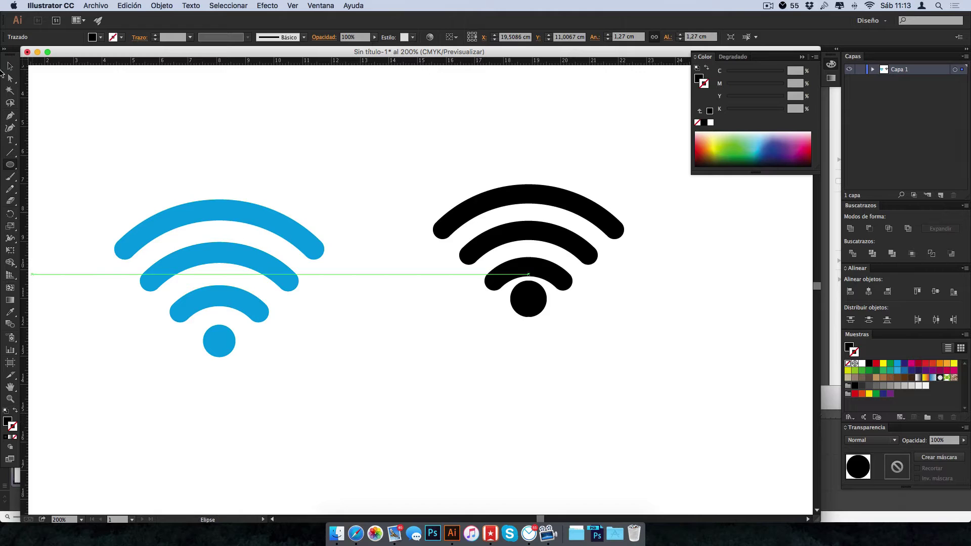
{"action": "left_click_drag", "start_coordinate": [528, 307], "coordinate": [527, 312]}
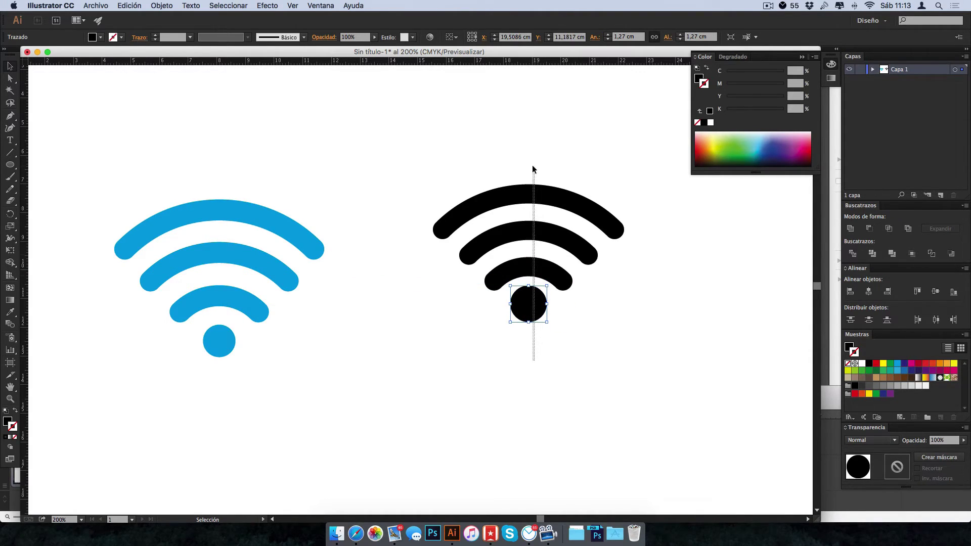
Distribute the icon's parts by vertical centres and shrink the dot to about 1 cm.
{"action": "left_click_drag", "start_coordinate": [532, 165], "coordinate": [566, 334]}
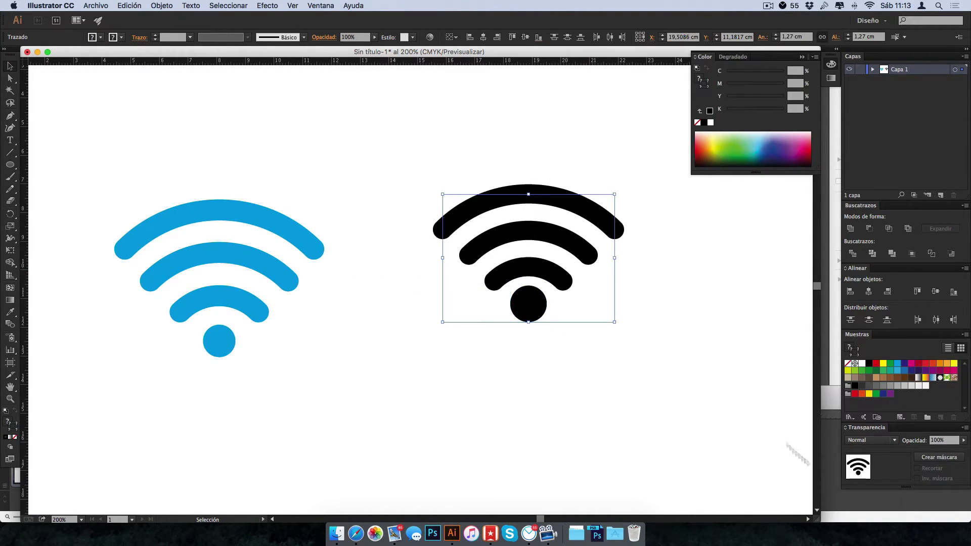
{"action": "left_click", "coordinate": [870, 323]}
{"action": "left_click", "coordinate": [658, 321]}
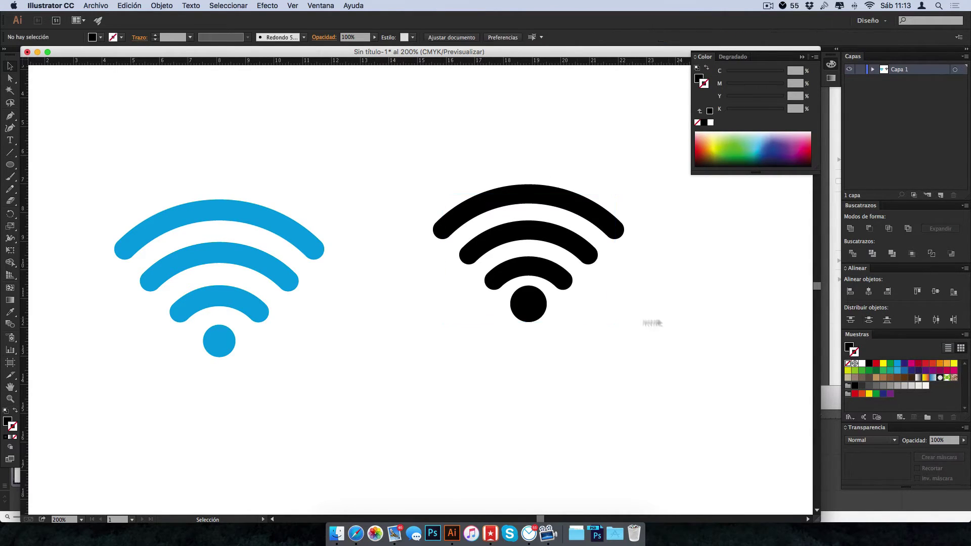
{"action": "left_click", "coordinate": [528, 305]}
{"action": "left_click_drag", "start_coordinate": [547, 285], "coordinate": [543, 291]}
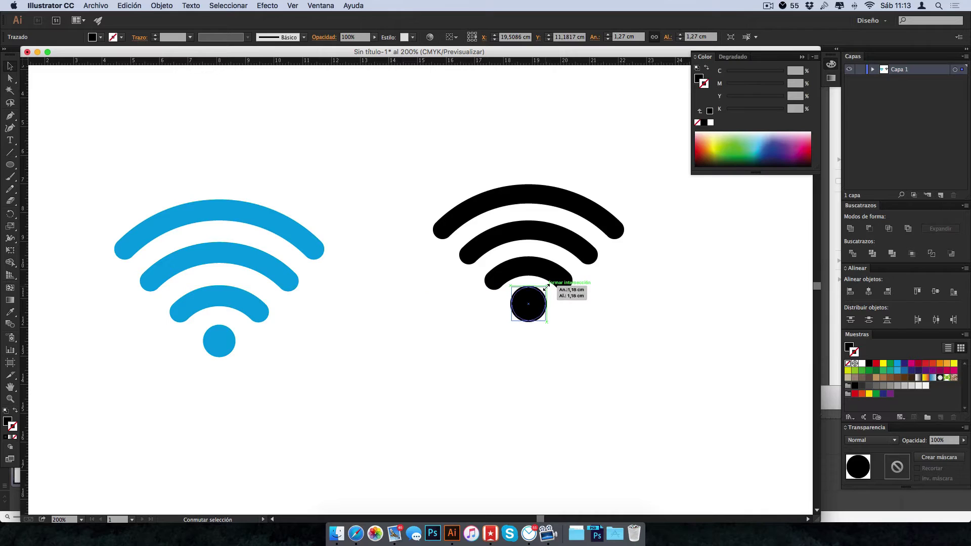
{"action": "left_click", "coordinate": [561, 326]}
{"action": "left_click", "coordinate": [531, 311]}
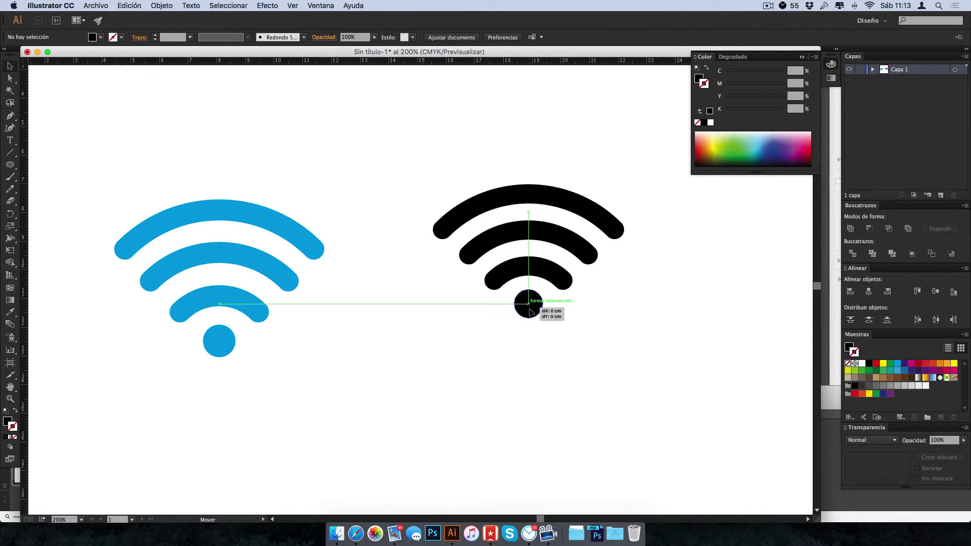
{"action": "left_click", "coordinate": [558, 350]}
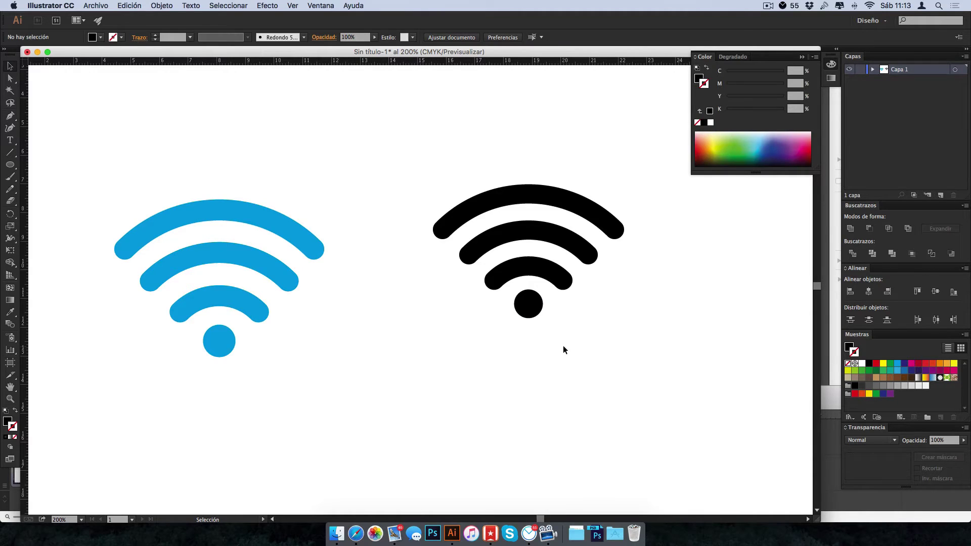
{"action": "left_click", "coordinate": [534, 312]}
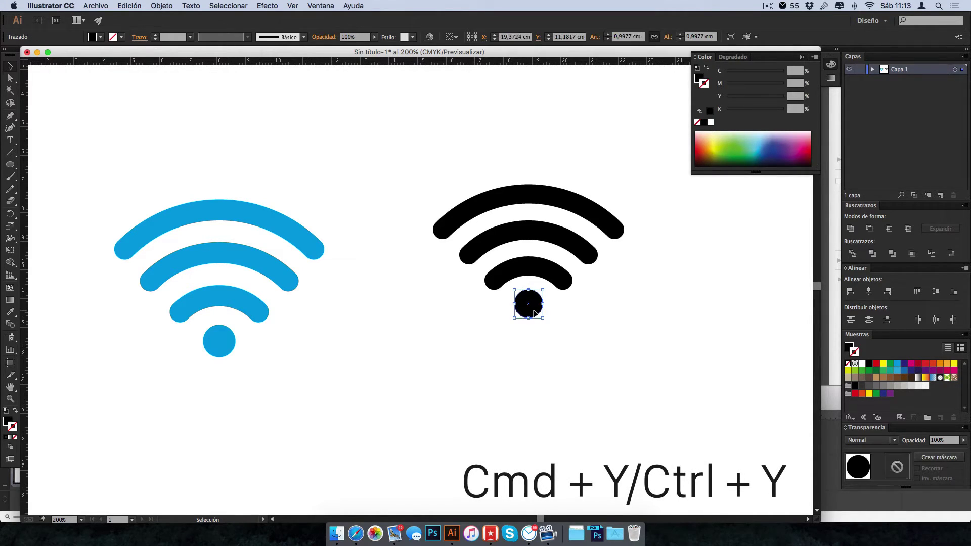
{"action": "left_click", "coordinate": [570, 351]}
{"action": "key", "text": "super+y"}
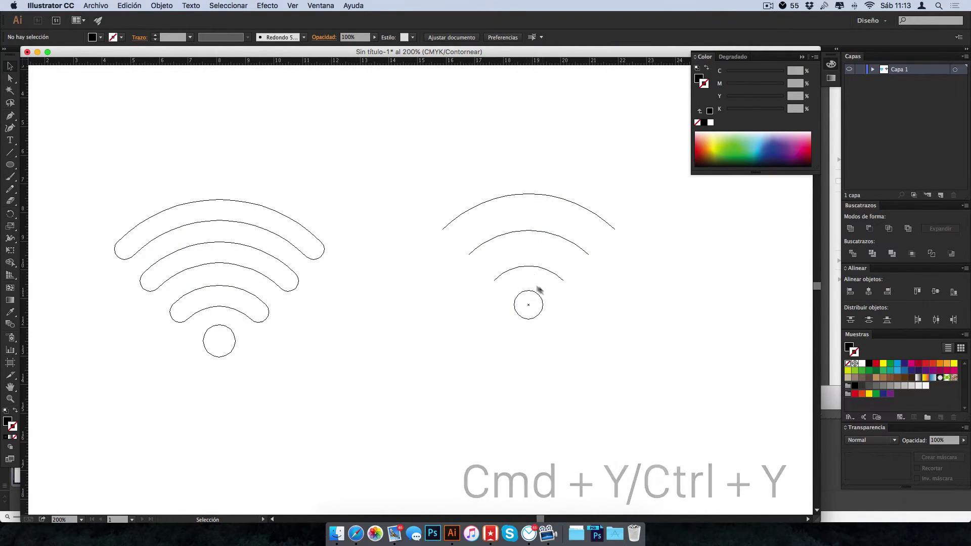
{"action": "key", "text": "super+y"}
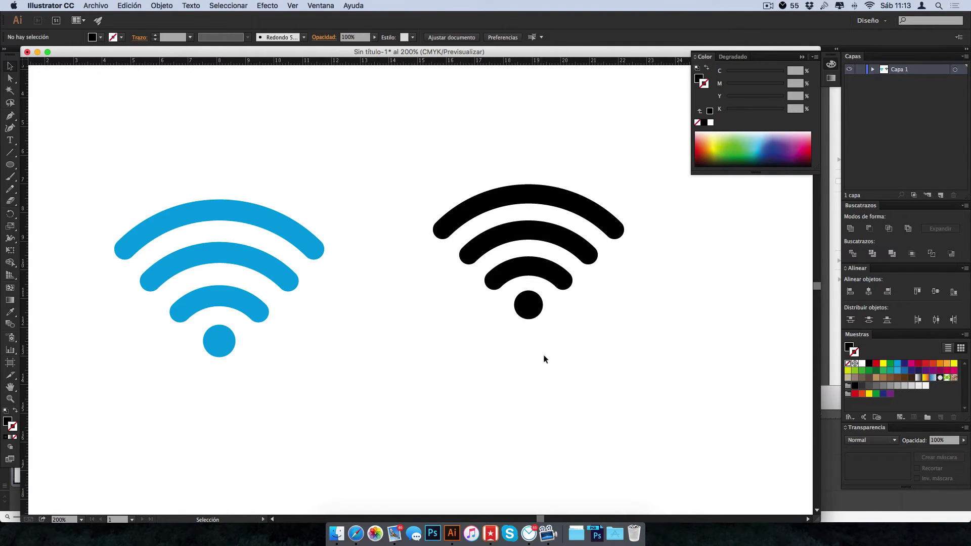
Expand the black Wi-Fi icon's thick arc strokes into filled shapes with Object > Expand.
{"action": "left_click_drag", "start_coordinate": [624, 190], "coordinate": [529, 278]}
{"action": "left_click", "coordinate": [160, 6]}
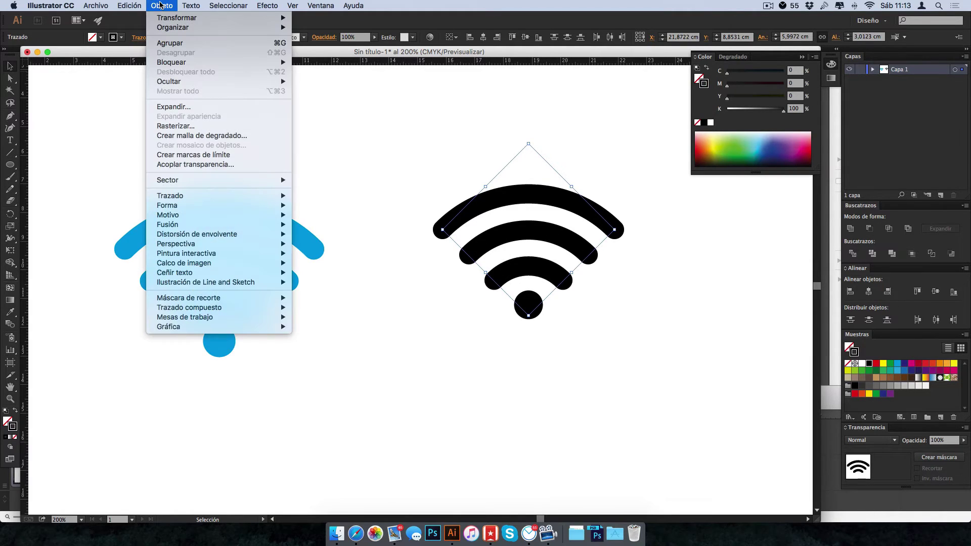
{"action": "left_click", "coordinate": [203, 106]}
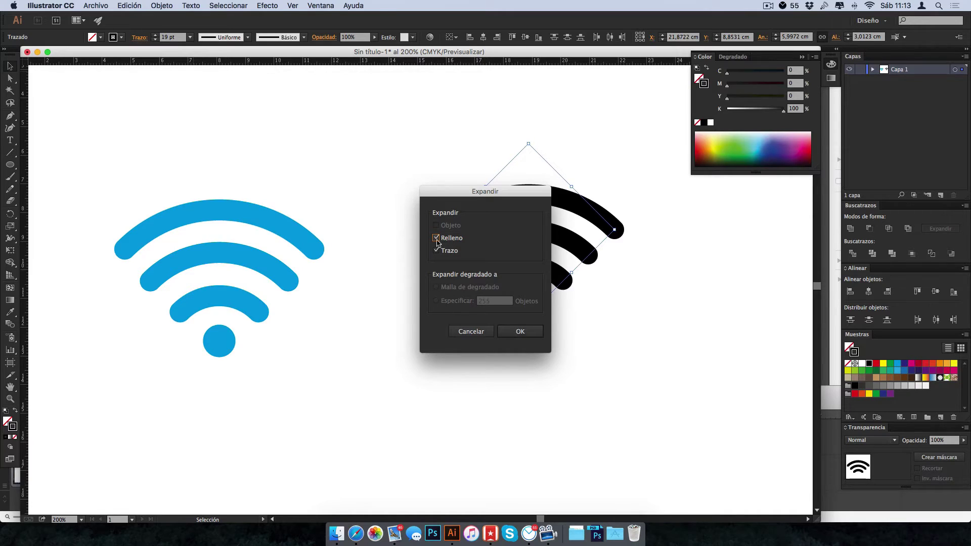
{"action": "left_click", "coordinate": [522, 333]}
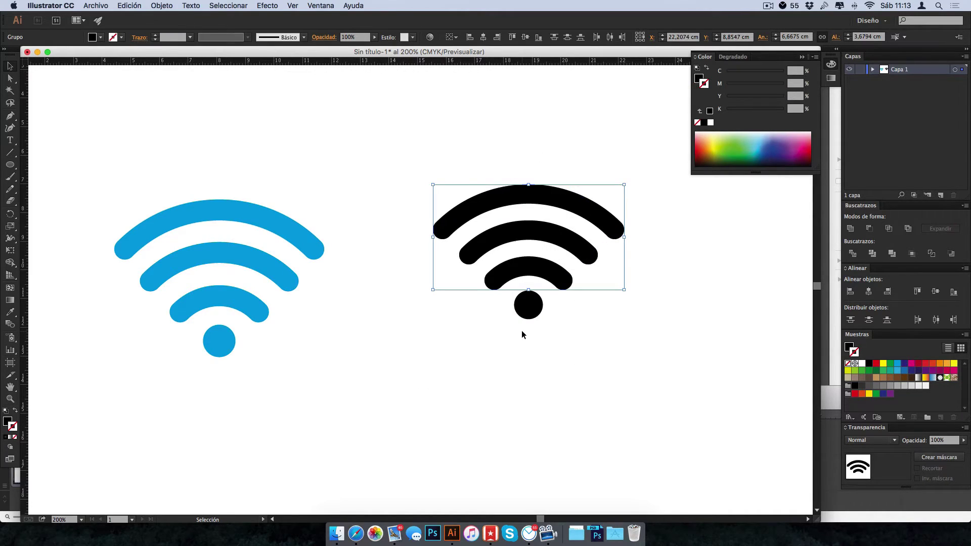
Check the expanded shapes in Outline view, then reselect all the arcs and the dot.
{"action": "key", "text": "ctrl+y"}
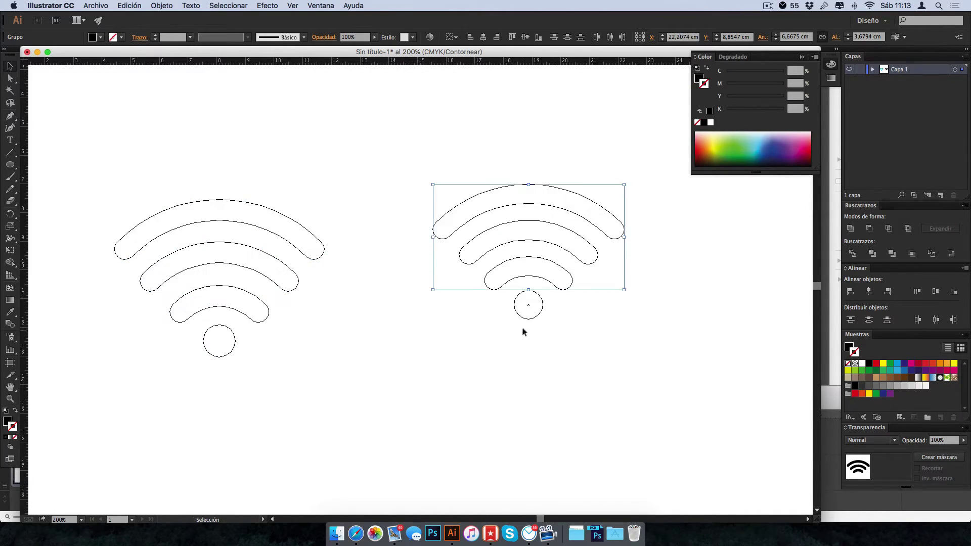
{"action": "key", "text": "ctrl+y"}
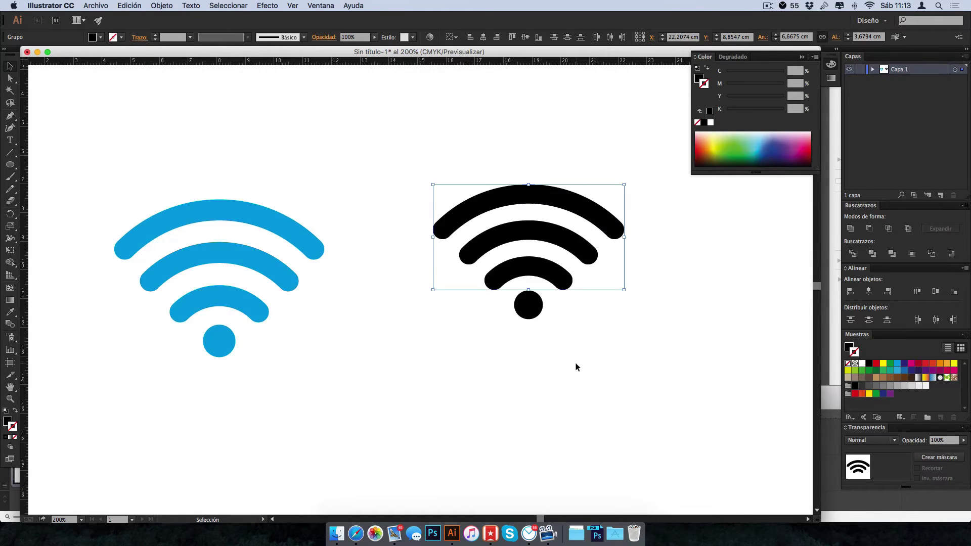
{"action": "left_click_drag", "start_coordinate": [597, 364], "coordinate": [402, 99]}
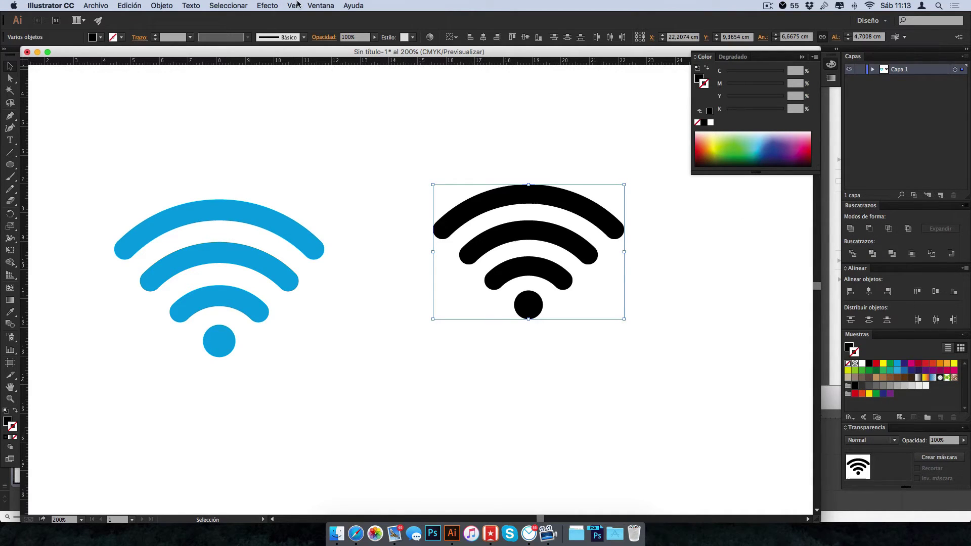
Unite the black arcs and dot with Pathfinder, then nudge the merged icon down and right.
{"action": "left_click", "coordinate": [316, 6]}
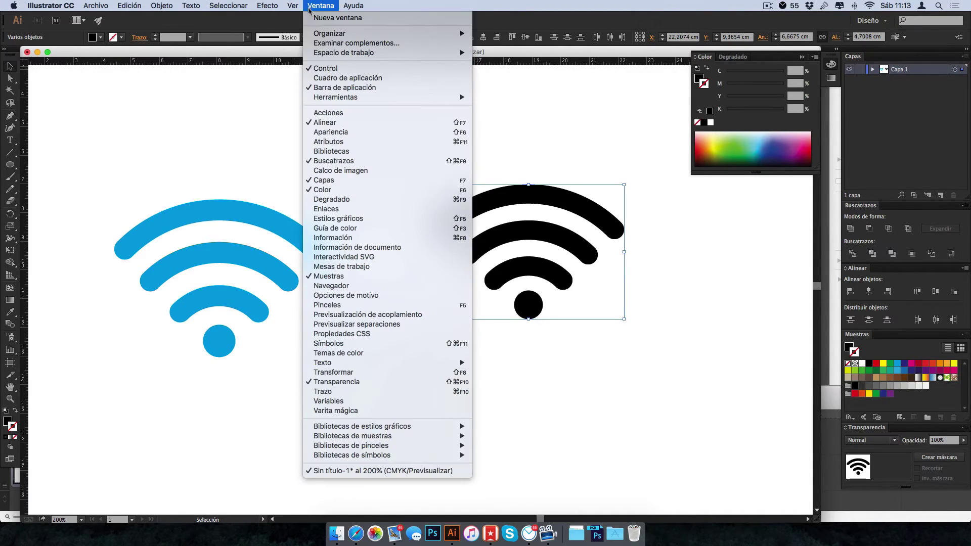
{"action": "left_click", "coordinate": [701, 232]}
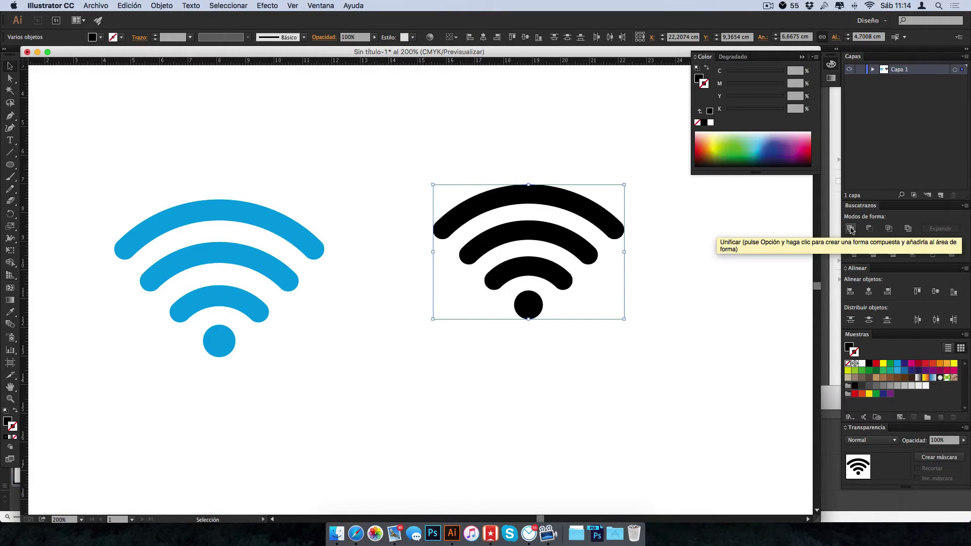
{"action": "left_click", "coordinate": [742, 260]}
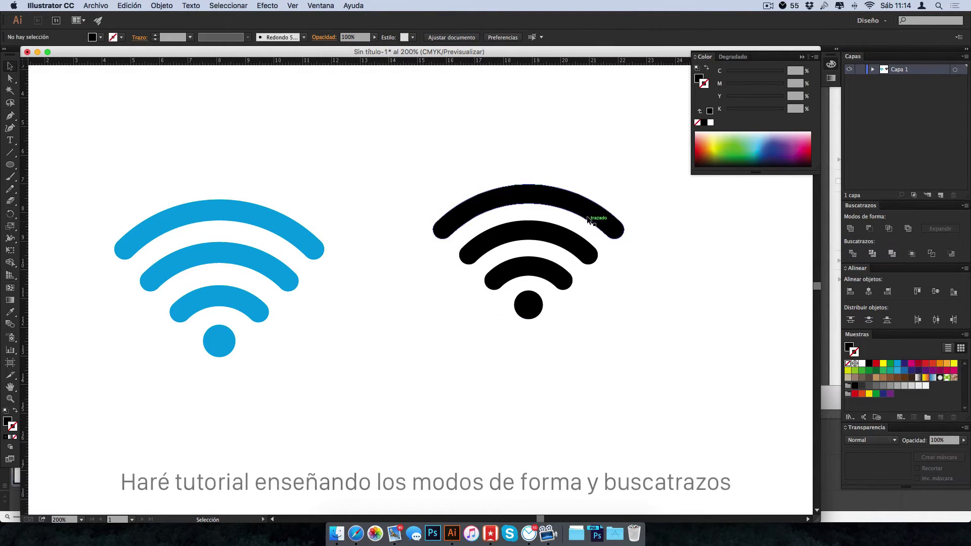
{"action": "mouse_move", "coordinate": [582, 215]}
{"action": "left_mouse_down"}
{"action": "mouse_move", "coordinate": [643, 268]}
{"action": "mouse_move", "coordinate": [593, 239]}
{"action": "mouse_move", "coordinate": [597, 220]}
{"action": "left_mouse_up"}
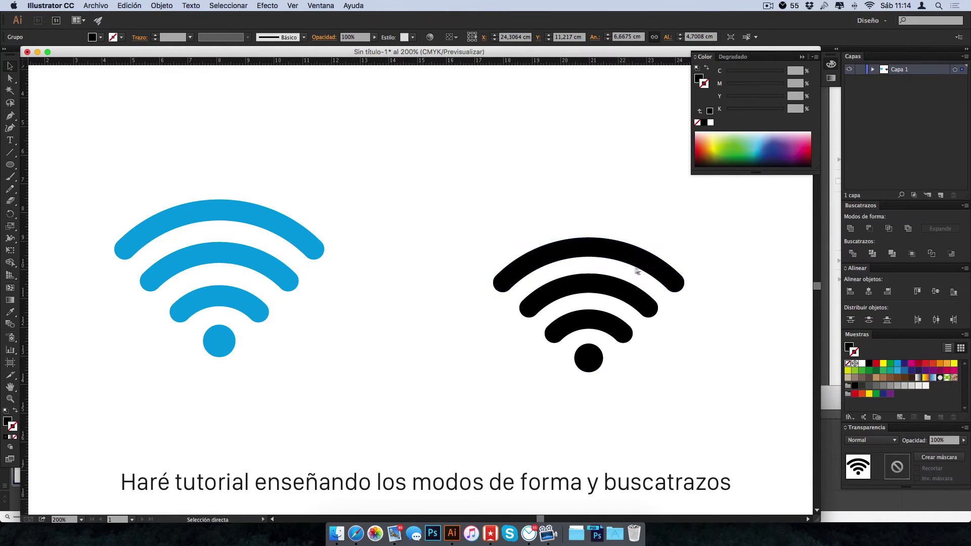
Remove the icon's stroke and try cyan, blue, brown and green swatch fills.
{"action": "left_click", "coordinate": [884, 364]}
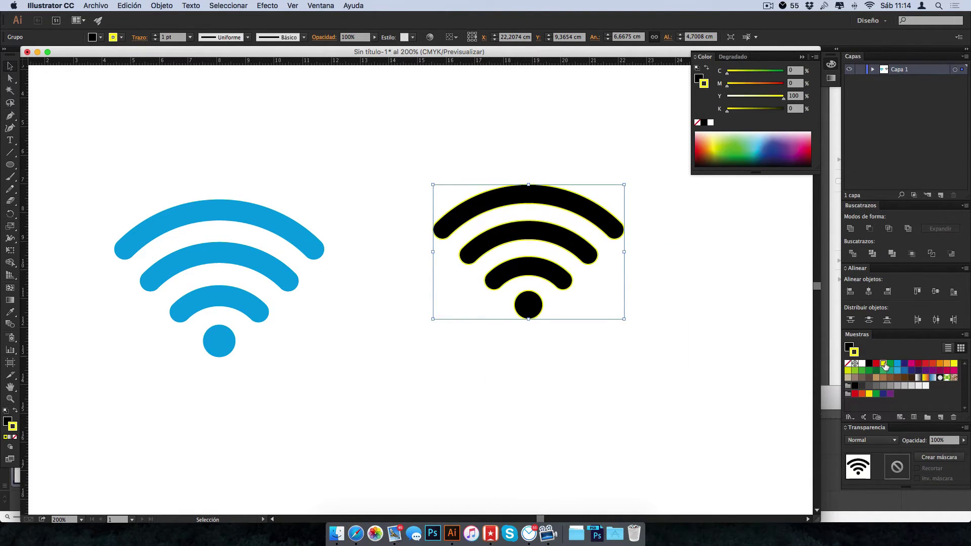
{"action": "key", "text": "slash"}
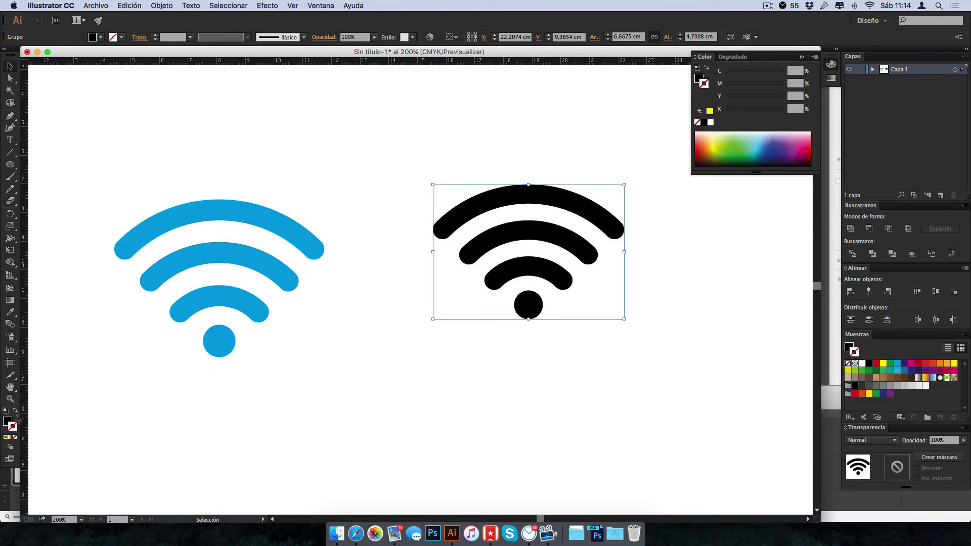
{"action": "left_click", "coordinate": [5, 421]}
{"action": "left_click", "coordinate": [898, 365]}
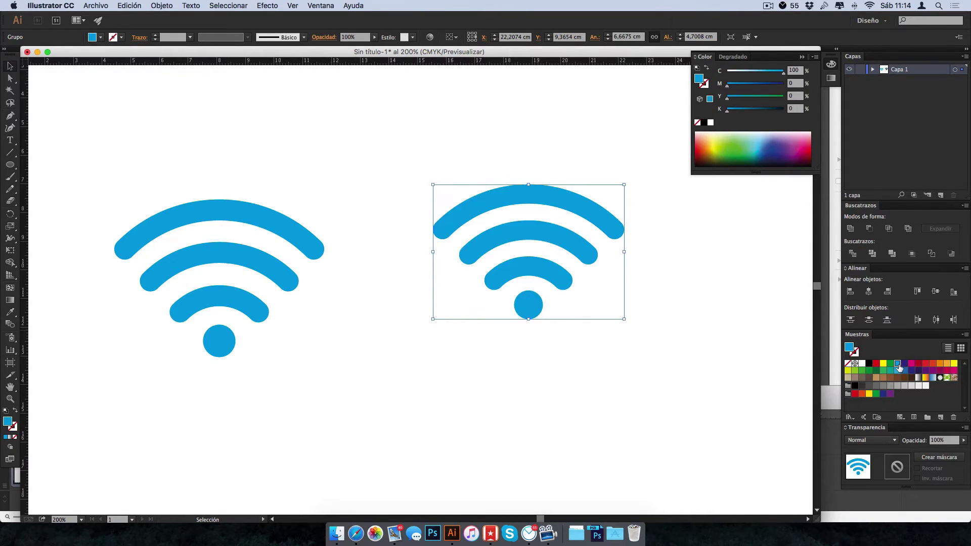
{"action": "left_click", "coordinate": [898, 371]}
{"action": "left_click", "coordinate": [904, 371]}
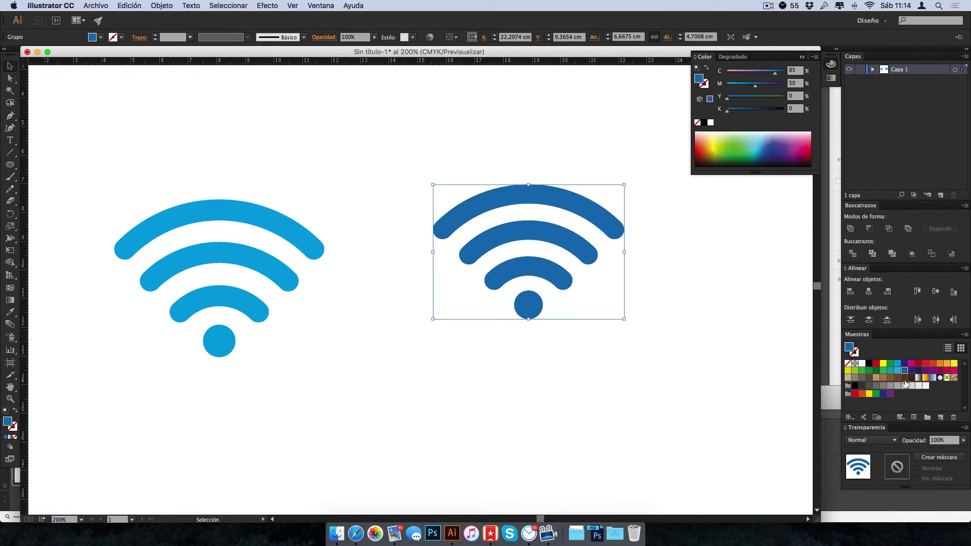
{"action": "left_click", "coordinate": [905, 377]}
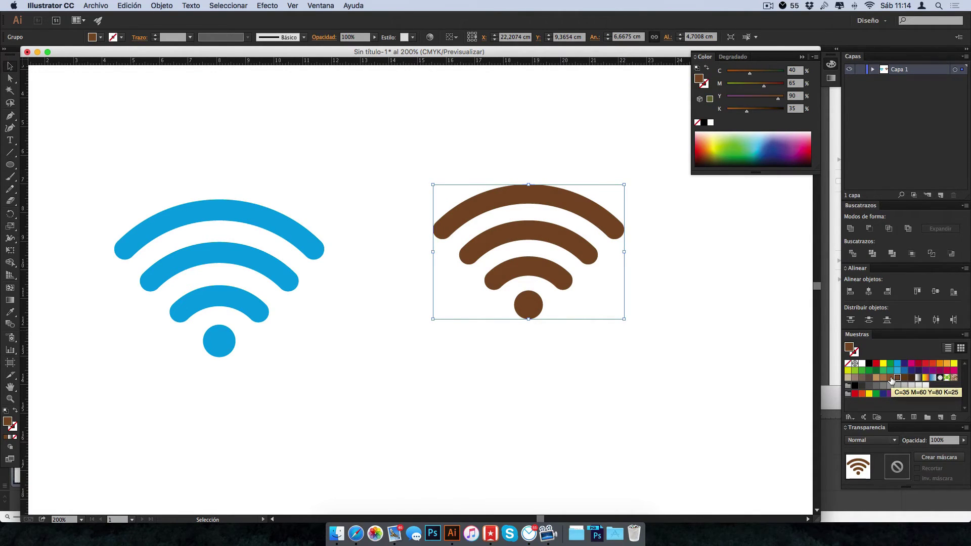
{"action": "left_click", "coordinate": [890, 378]}
{"action": "left_click", "coordinate": [906, 365]}
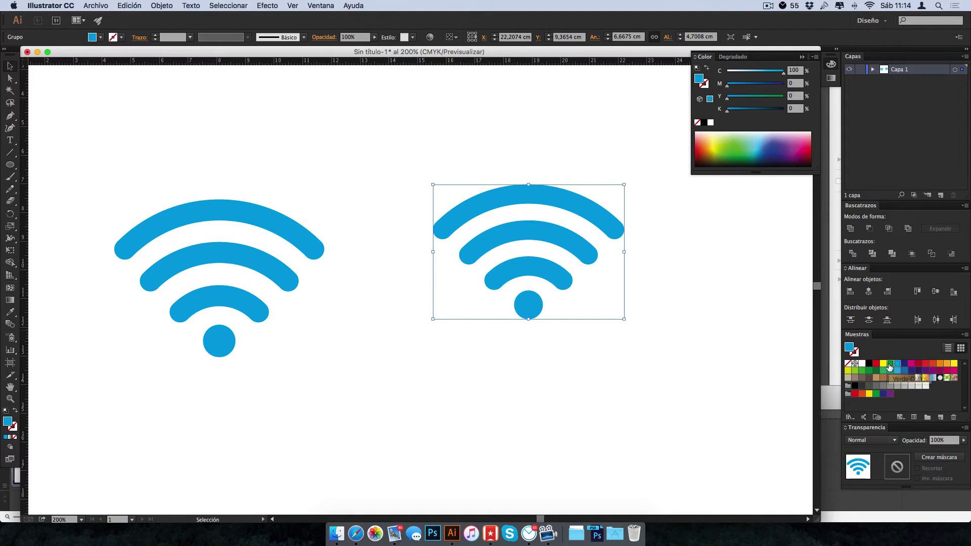
{"action": "left_click", "coordinate": [890, 365]}
Reselect the icon and fill it with the orange-red swatch C=0 M=80 Y=95 K=0.
{"action": "left_click", "coordinate": [610, 329]}
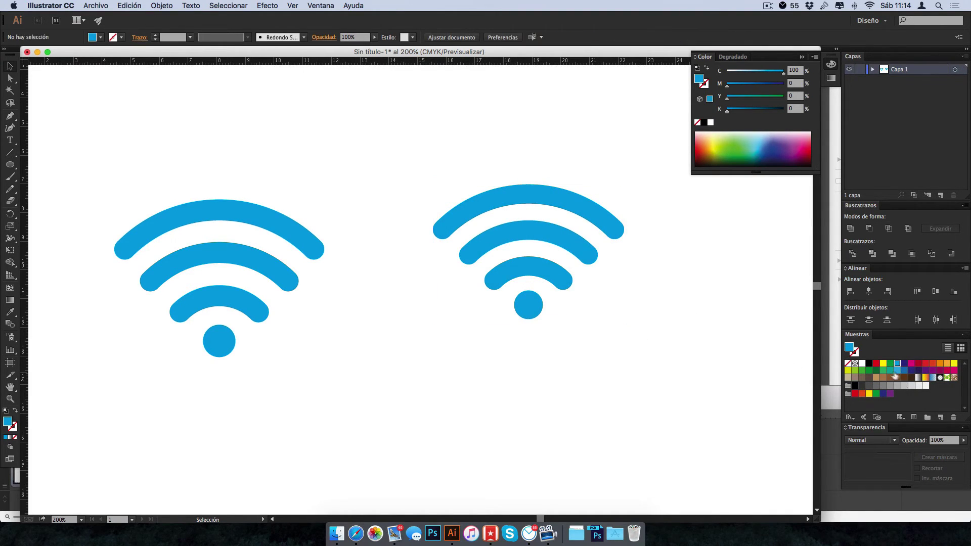
{"action": "left_click", "coordinate": [878, 371]}
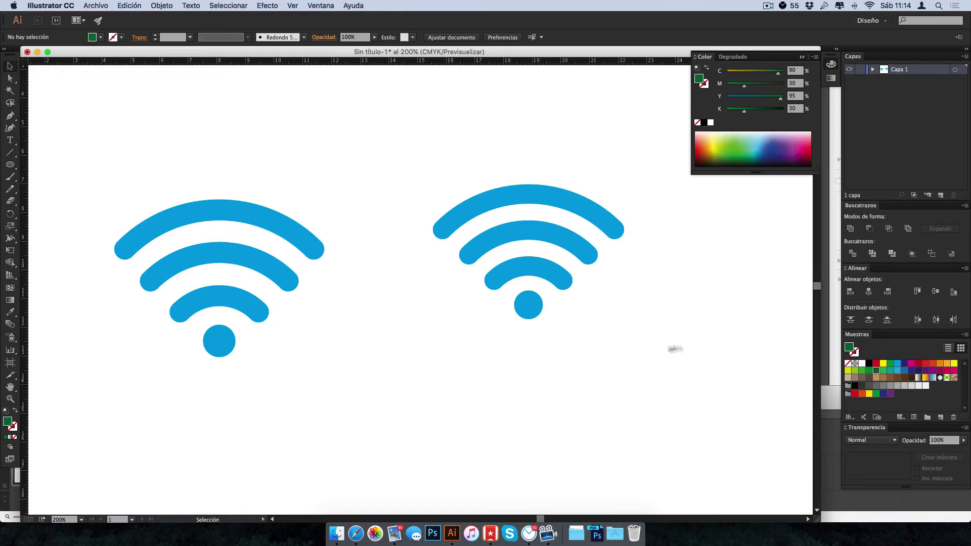
{"action": "left_click_drag", "start_coordinate": [662, 349], "coordinate": [449, 147]}
{"action": "left_click", "coordinate": [927, 365]}
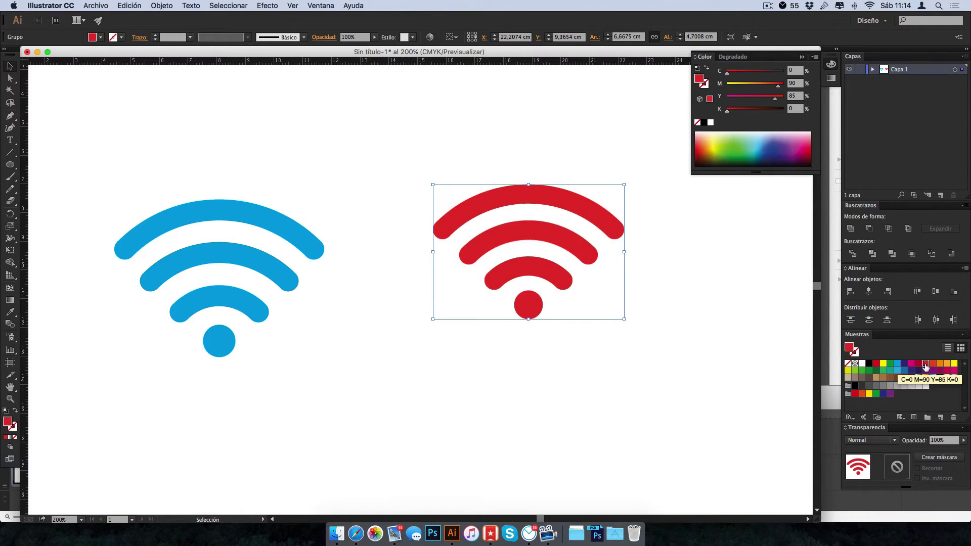
{"action": "left_click", "coordinate": [932, 364]}
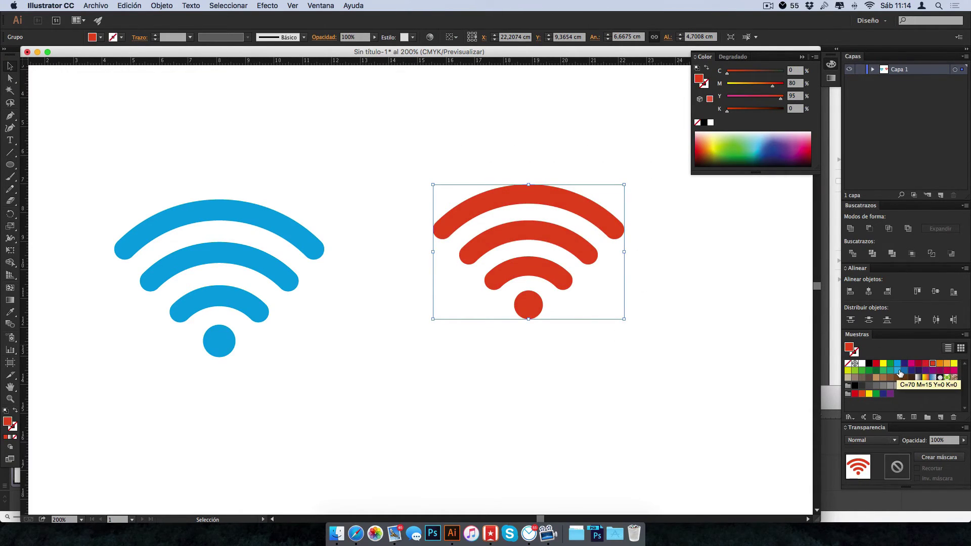
{"action": "left_click", "coordinate": [656, 379]}
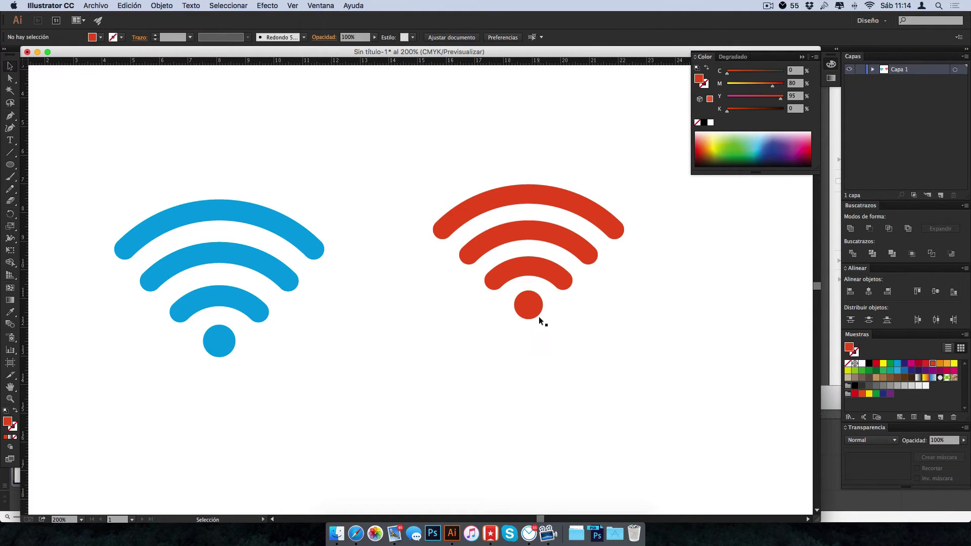
Move the orange-red icon slightly lower, then reselect it to prepare for scaling.
{"action": "left_click_drag", "start_coordinate": [527, 309], "coordinate": [523, 332]}
{"action": "left_click", "coordinate": [554, 362]}
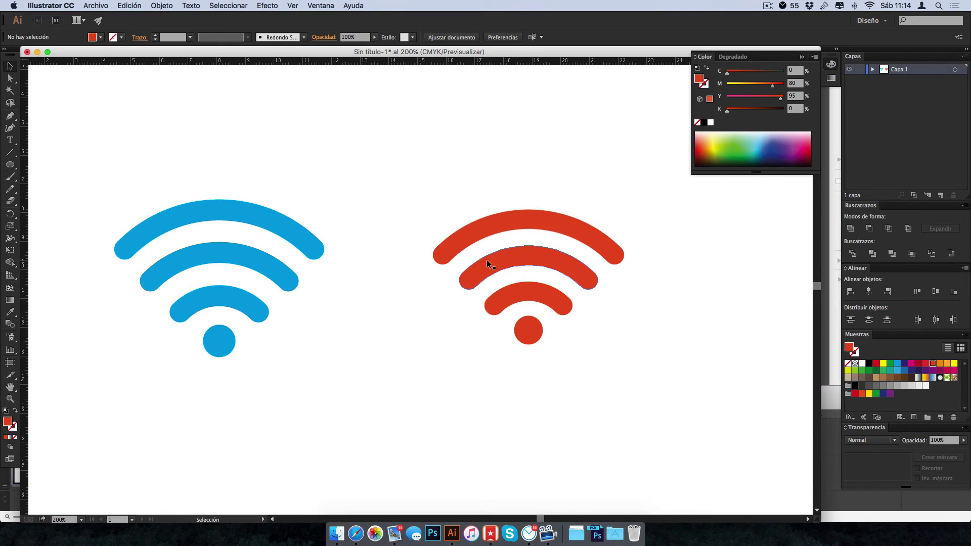
{"action": "left_click", "coordinate": [494, 231]}
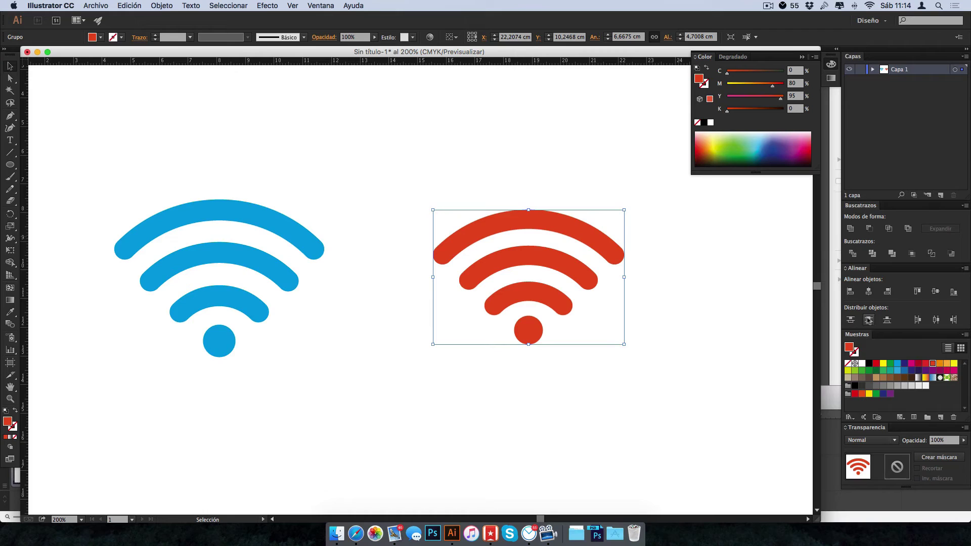
{"action": "left_click", "coordinate": [10, 153]}
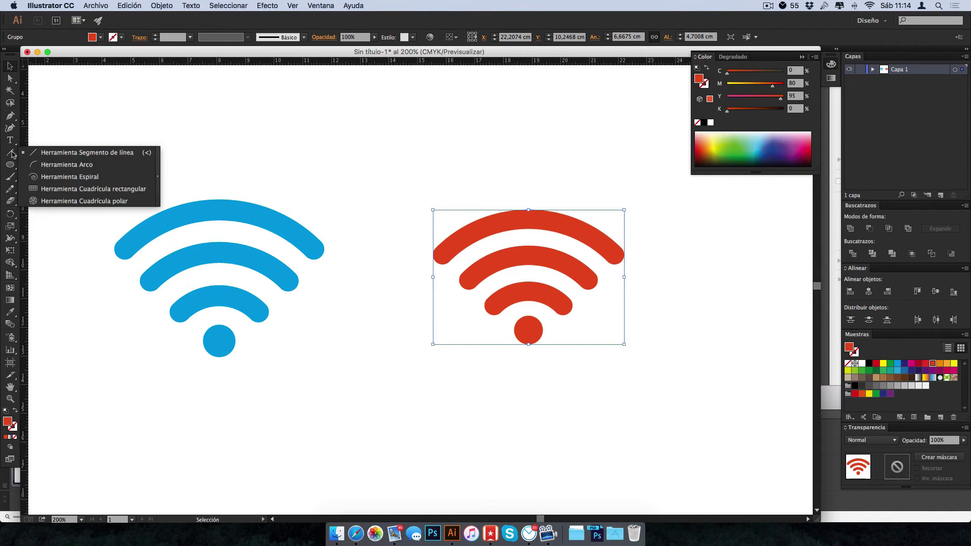
{"action": "left_click", "coordinate": [299, 174]}
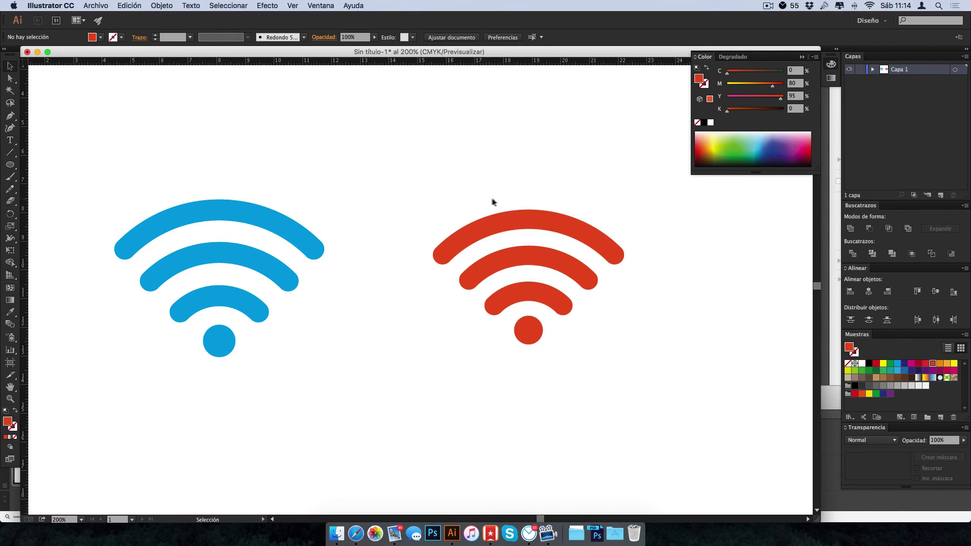
{"action": "left_click", "coordinate": [587, 233]}
{"action": "left_click_drag", "start_coordinate": [624, 209], "coordinate": [636, 202]}
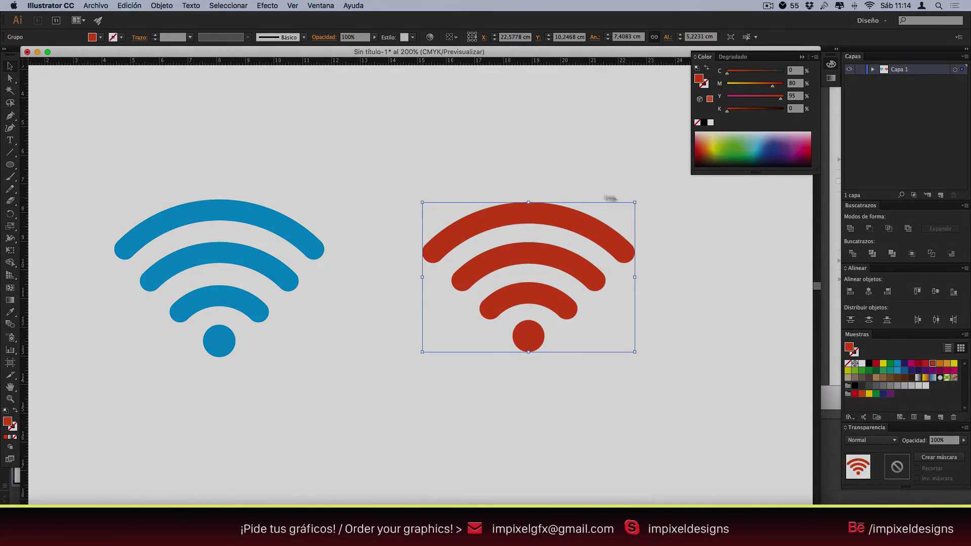
{"action": "left_click", "coordinate": [578, 187]}
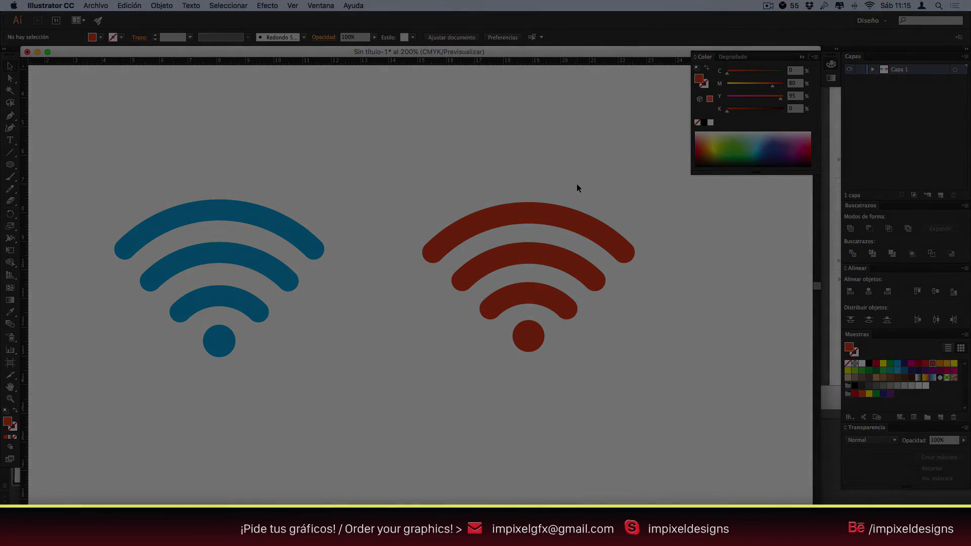